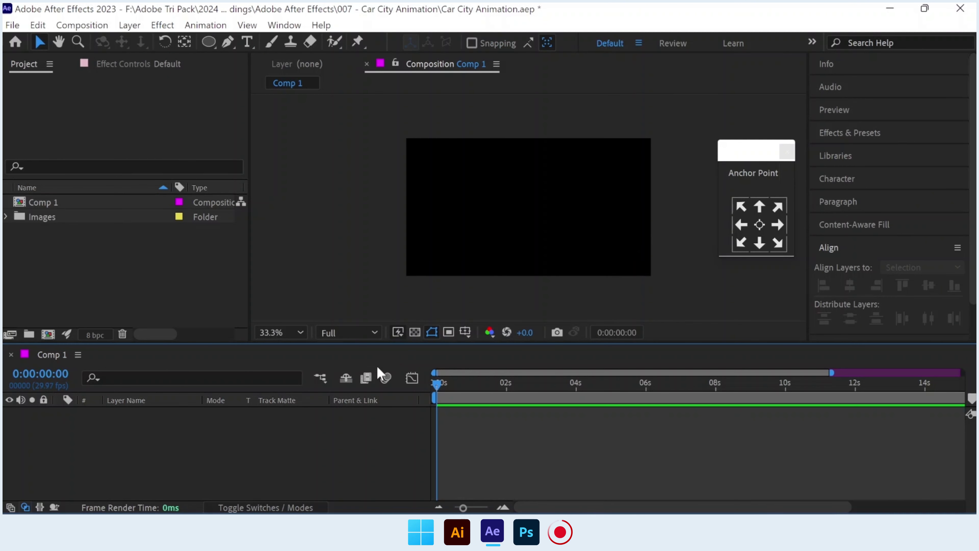
Add City Background.png from the Images folder to Comp 1.
click(7, 218)
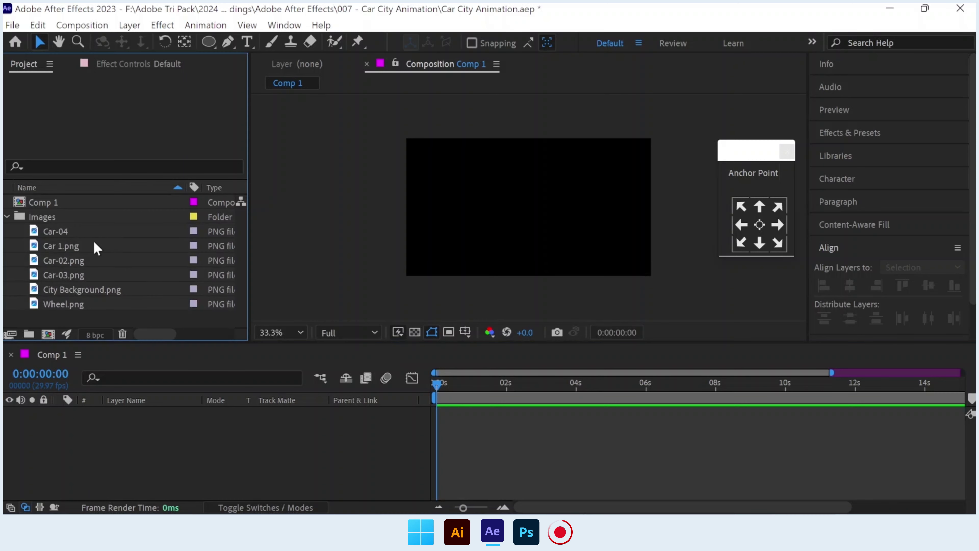
click(74, 296)
drag(73, 296, 541, 256)
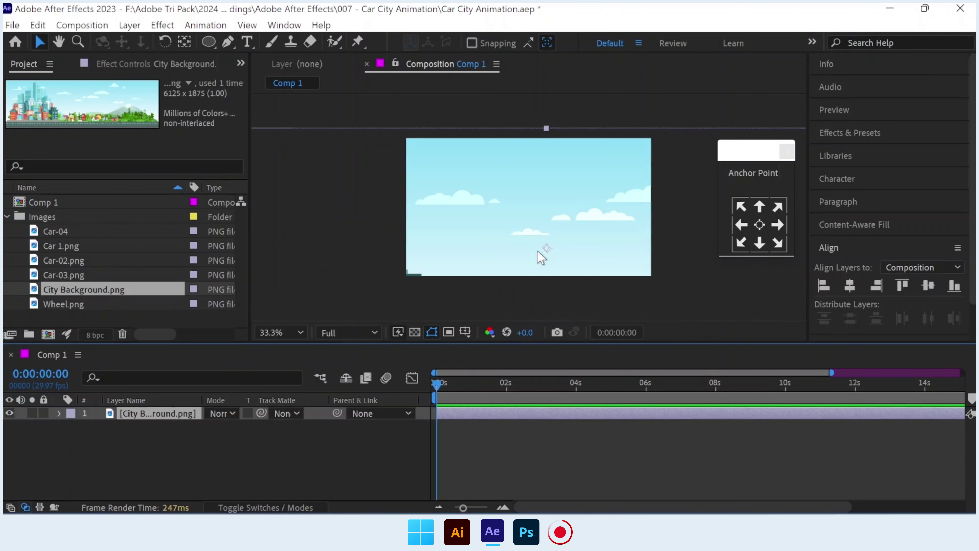
Scale the city background to 58% and align it so the road runs along the frame bottom.
click(154, 413)
key(s)
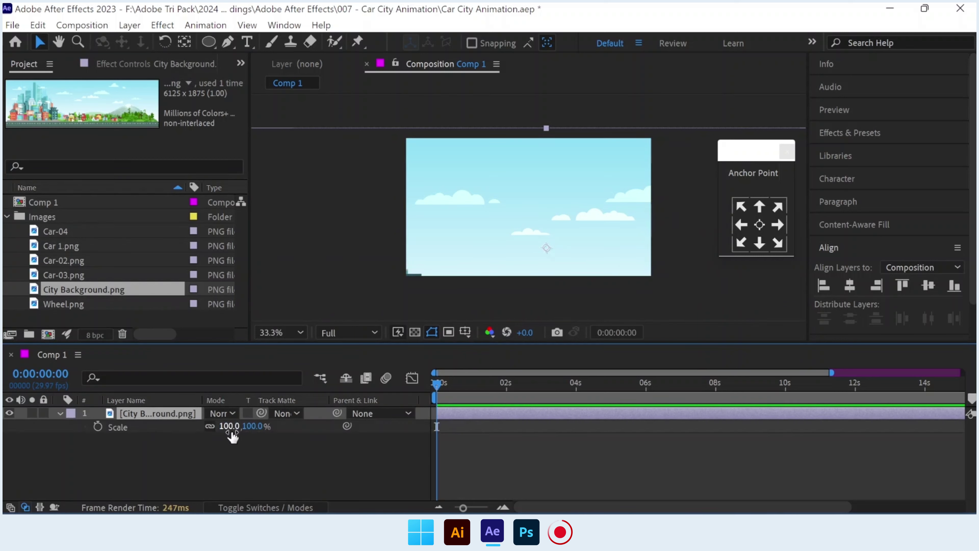
drag(231, 426, 216, 426)
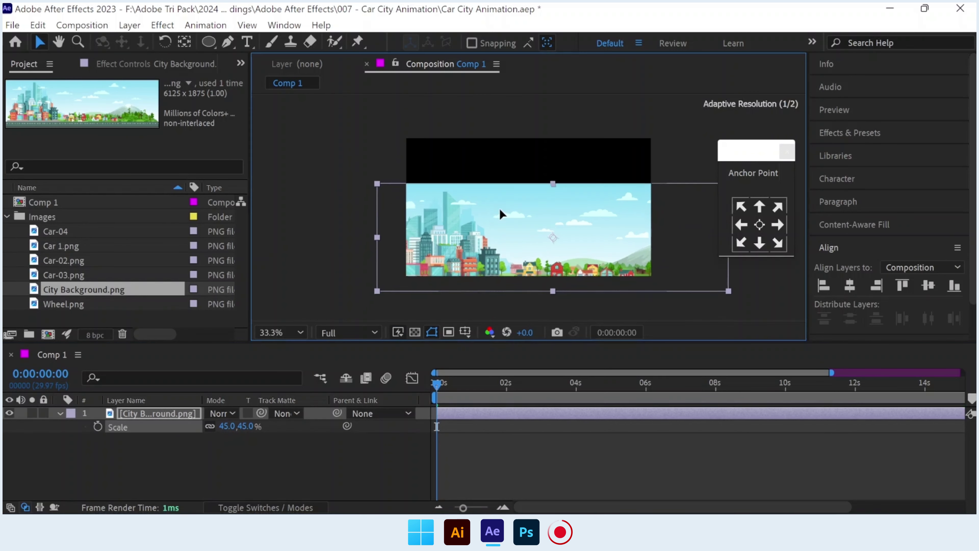
drag(488, 234, 516, 201)
drag(232, 425, 241, 426)
drag(454, 260, 514, 239)
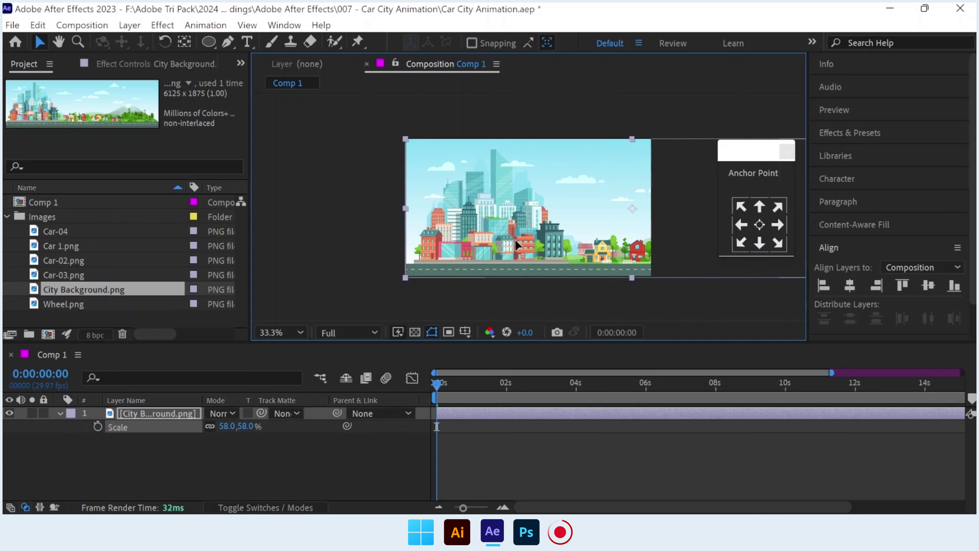
Keyframe the background's Position from x 1773 at 0s to x 153 at the last frame.
click(157, 414)
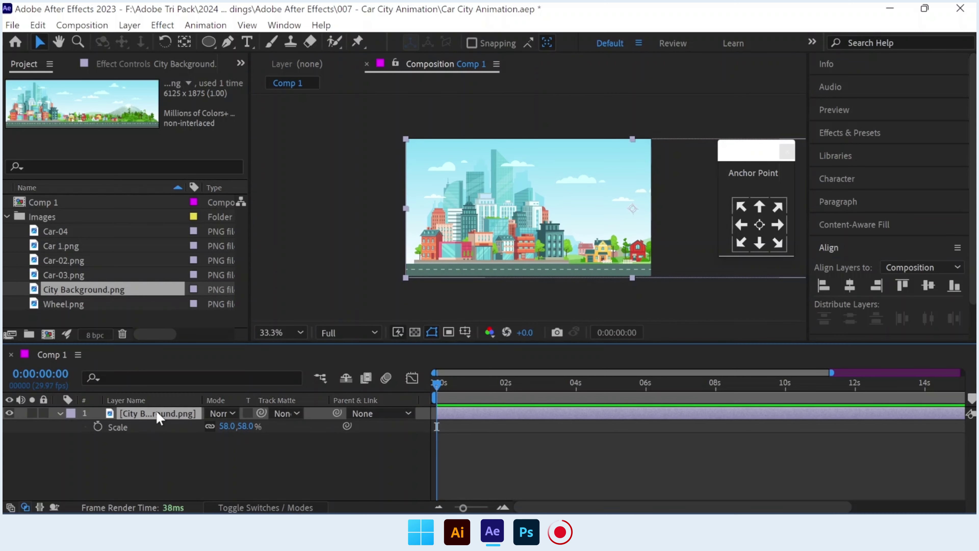
key(p)
click(99, 426)
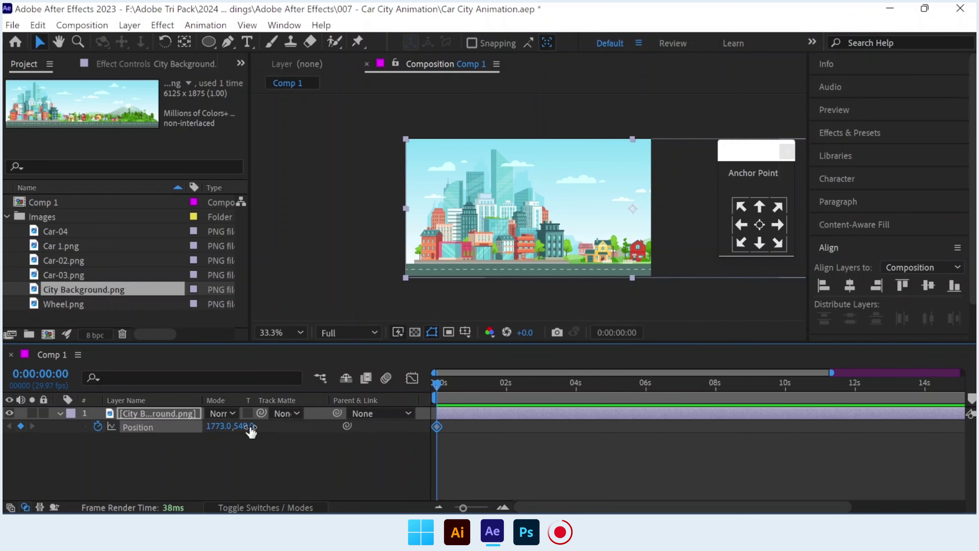
drag(437, 385, 852, 384)
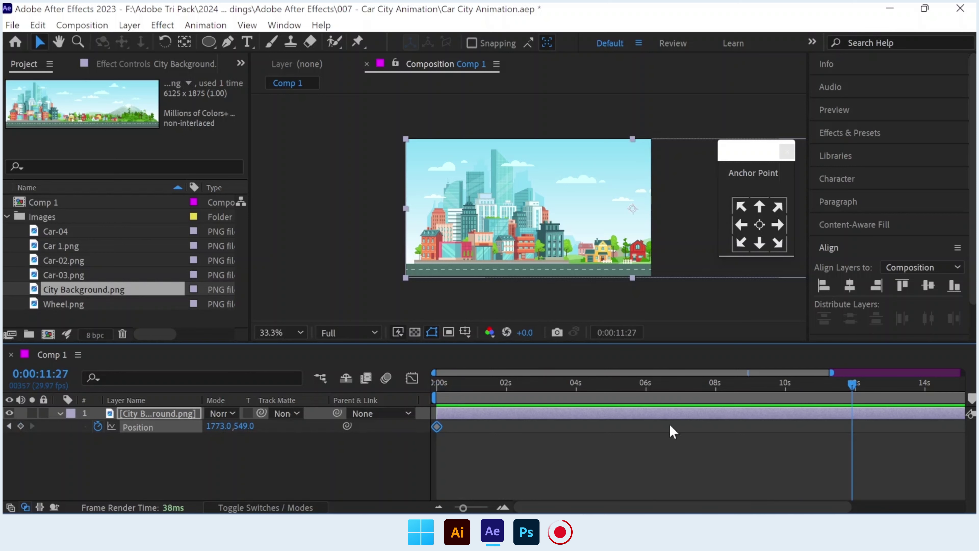
drag(470, 508, 462, 507)
drag(749, 386, 959, 382)
mouse_move(627, 256)
mouse_down()
mouse_move(389, 253)
mouse_move(409, 249)
mouse_up()
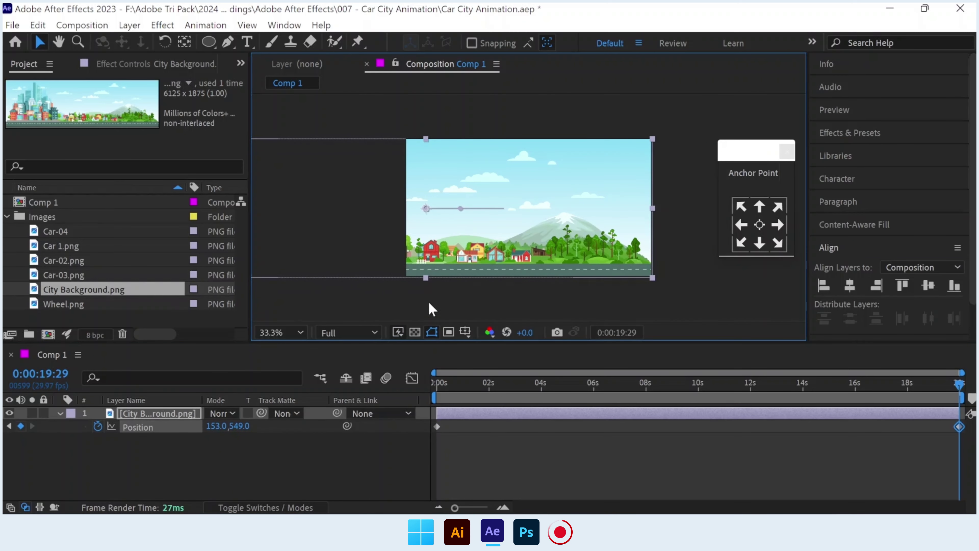
Preview the scrolling background from the start of the timeline.
key(Home)
key(space)
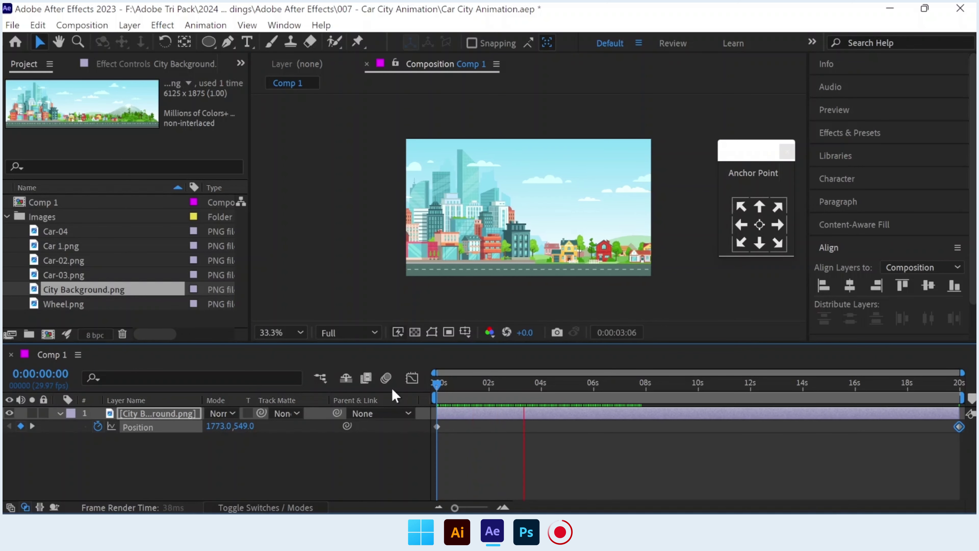
key(space)
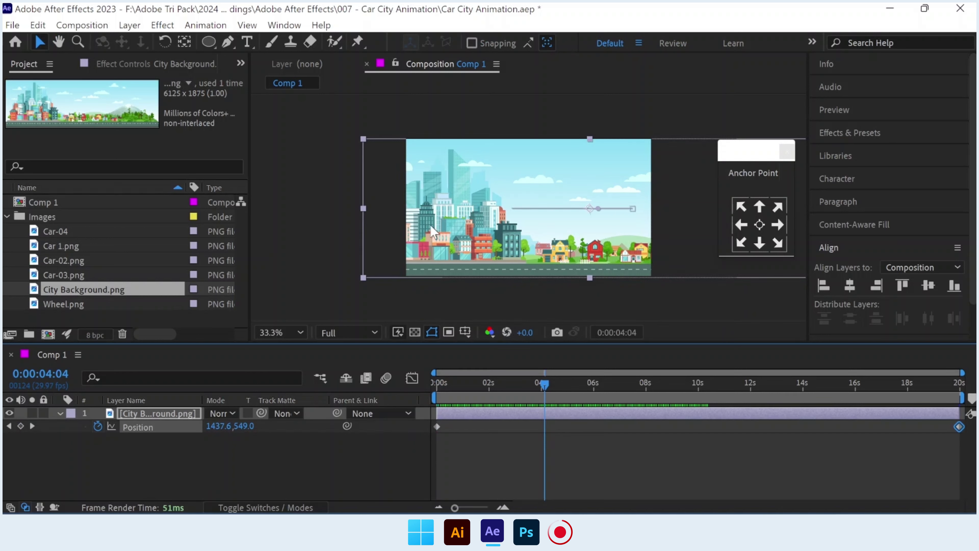
Add the orange Car-04 image to Comp 1.
click(109, 456)
click(65, 233)
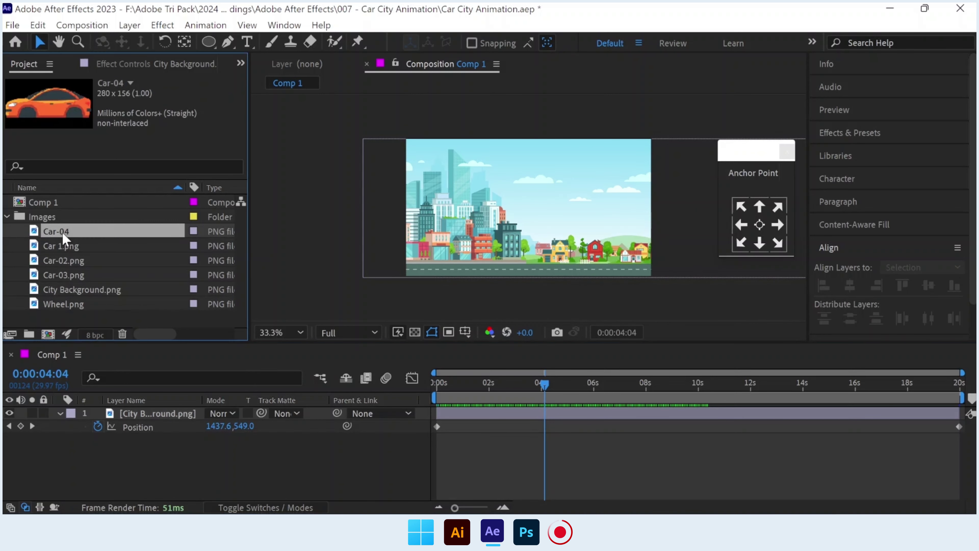
drag(69, 238, 472, 270)
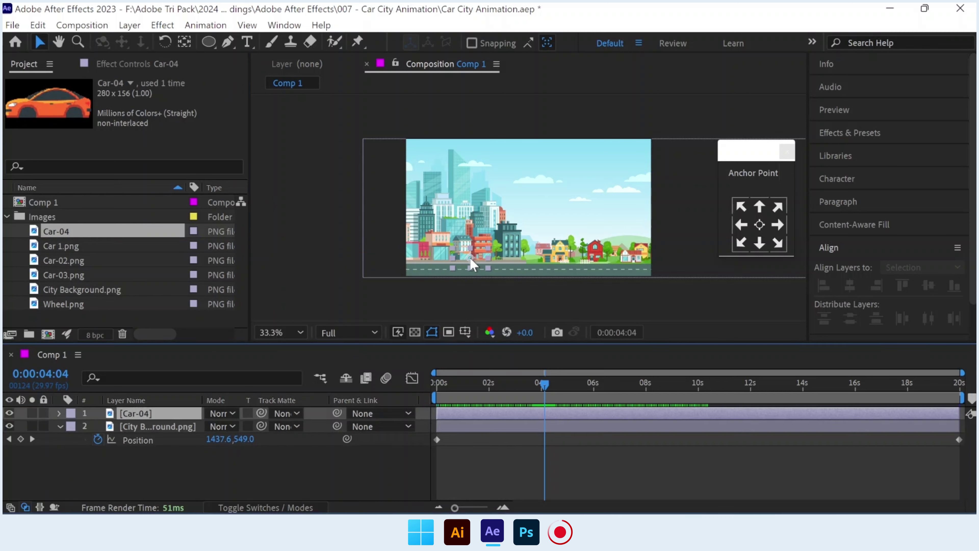
Zoom to 100% and set Car-04 on the road in front of the houses, checking it over time.
scroll(476, 266, up, 3)
mouse_move(455, 231)
mouse_down()
mouse_move(478, 148)
mouse_move(367, 211)
mouse_up()
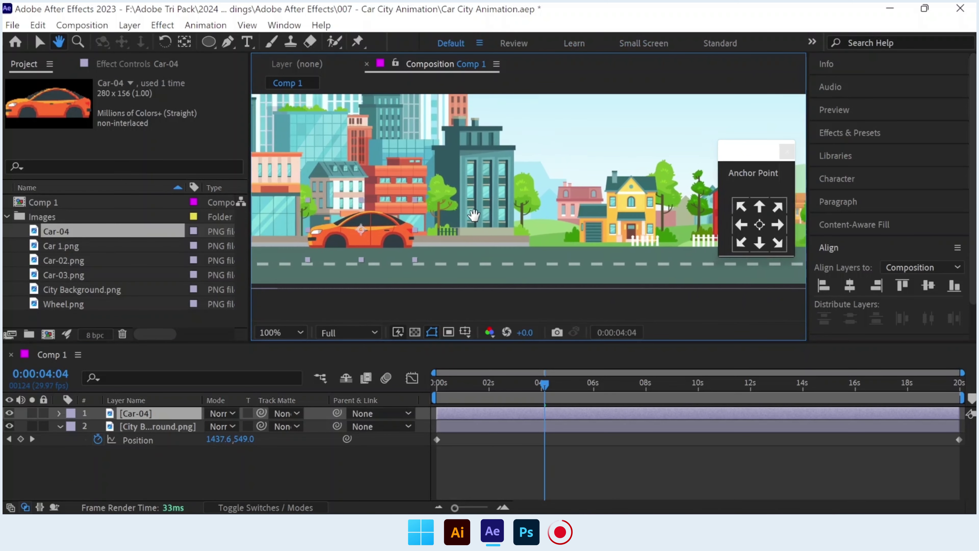
drag(285, 227, 612, 227)
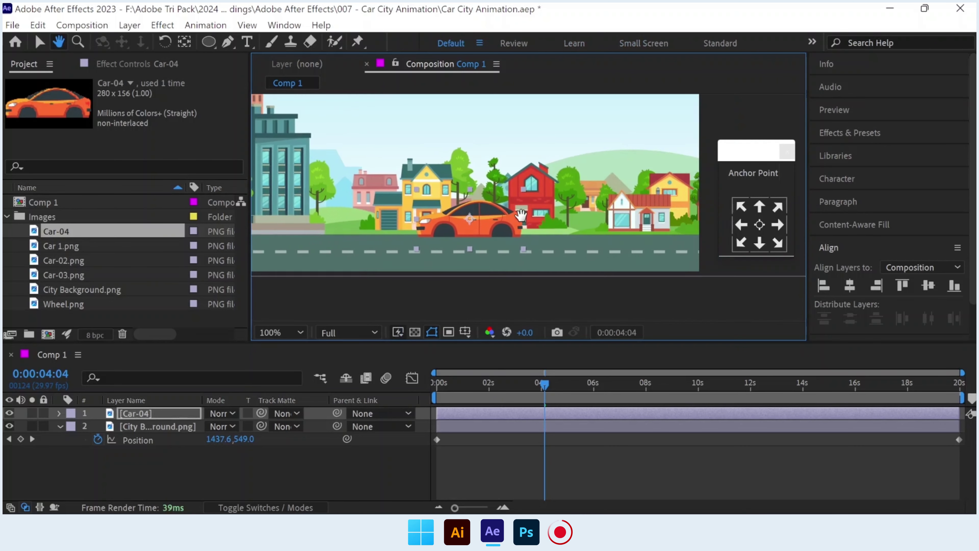
drag(705, 223, 457, 224)
key(v)
drag(380, 232, 484, 241)
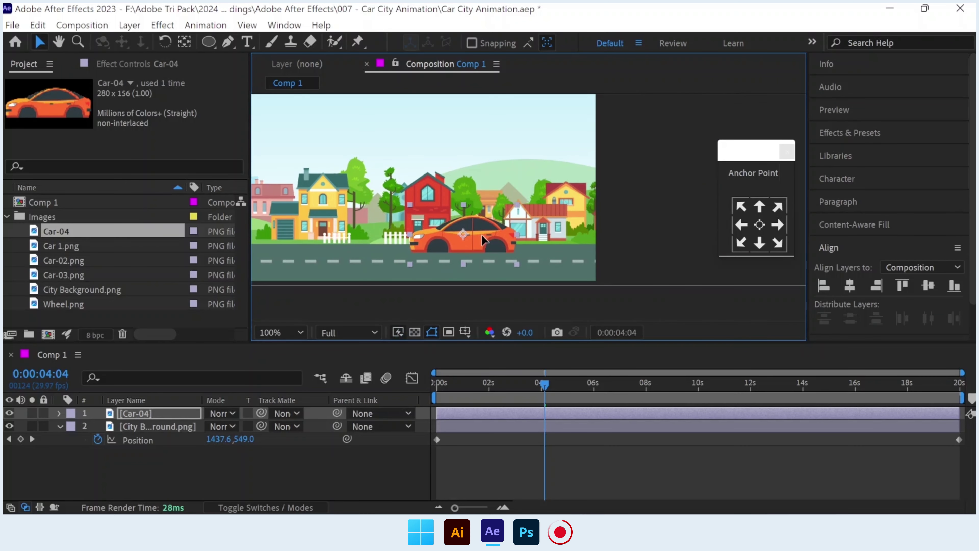
mouse_move(480, 380)
mouse_down()
mouse_move(518, 389)
mouse_move(438, 389)
mouse_up()
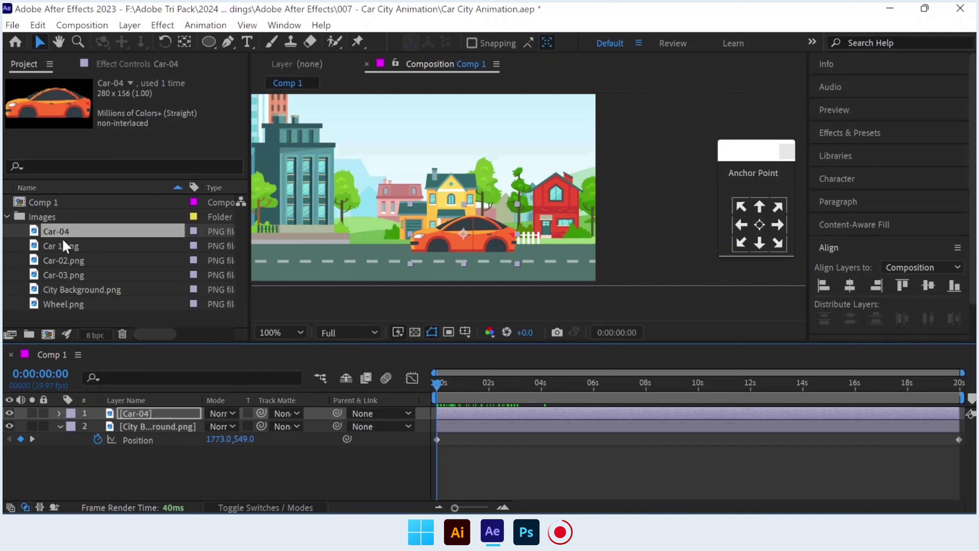
Add Wheel.png and fit it over Car-04's back wheel.
click(69, 305)
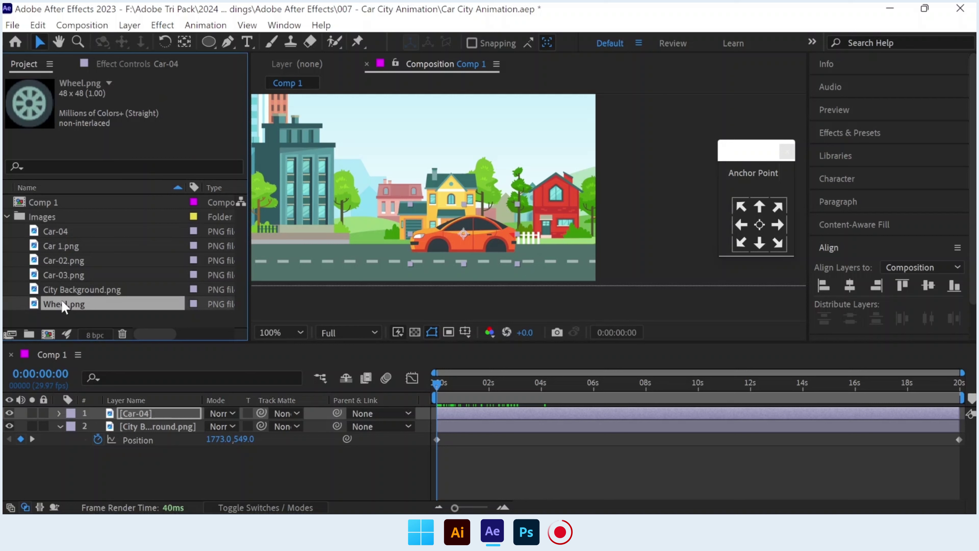
drag(64, 305, 497, 250)
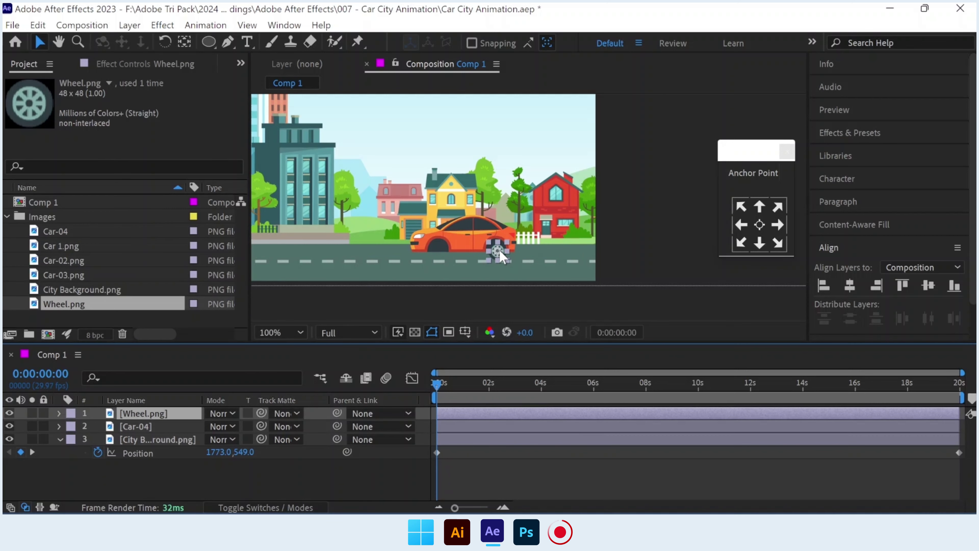
scroll(499, 249, up, 2)
scroll(499, 249, up, 1)
scroll(498, 248, up, 1)
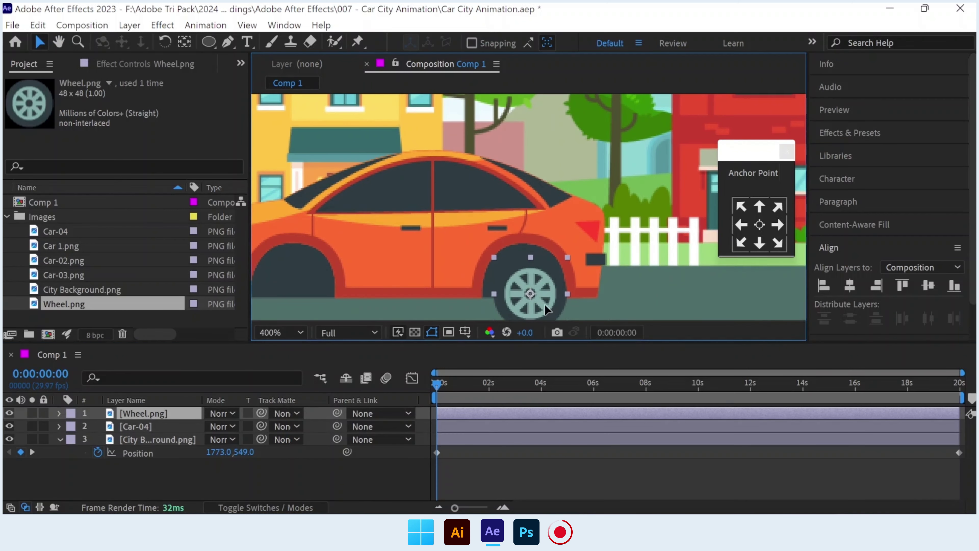
drag(545, 309, 541, 306)
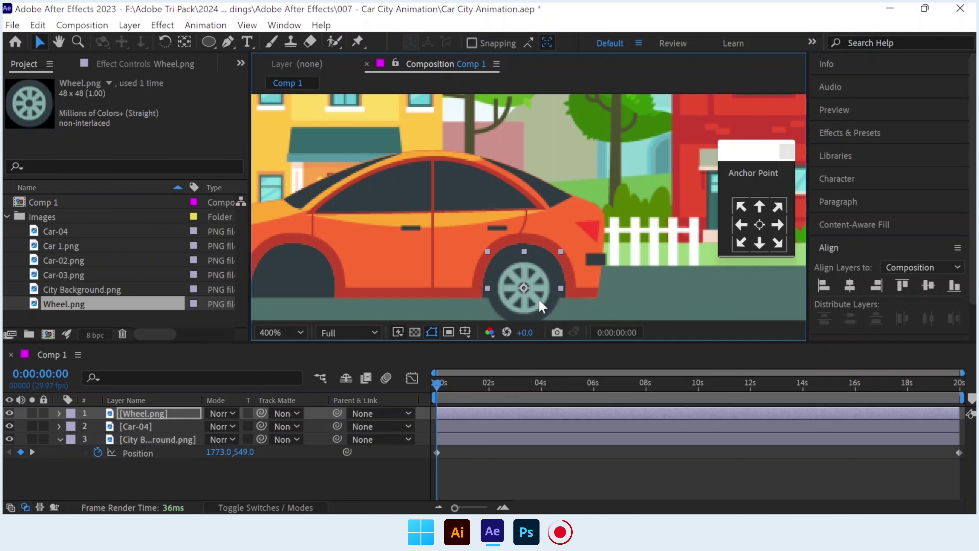
Pre-compose the wheel layer into a new composition named 'Backward wheel'.
right_click(128, 415)
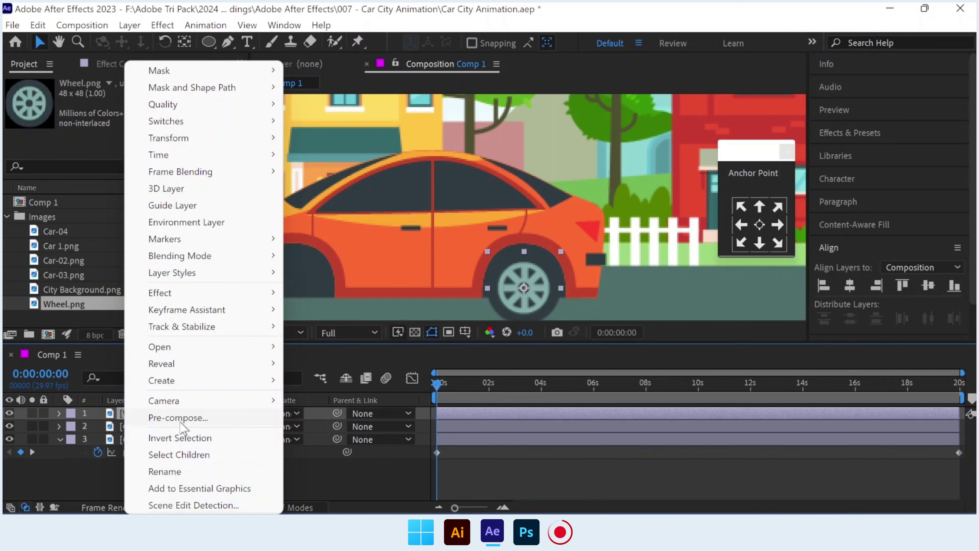
click(181, 419)
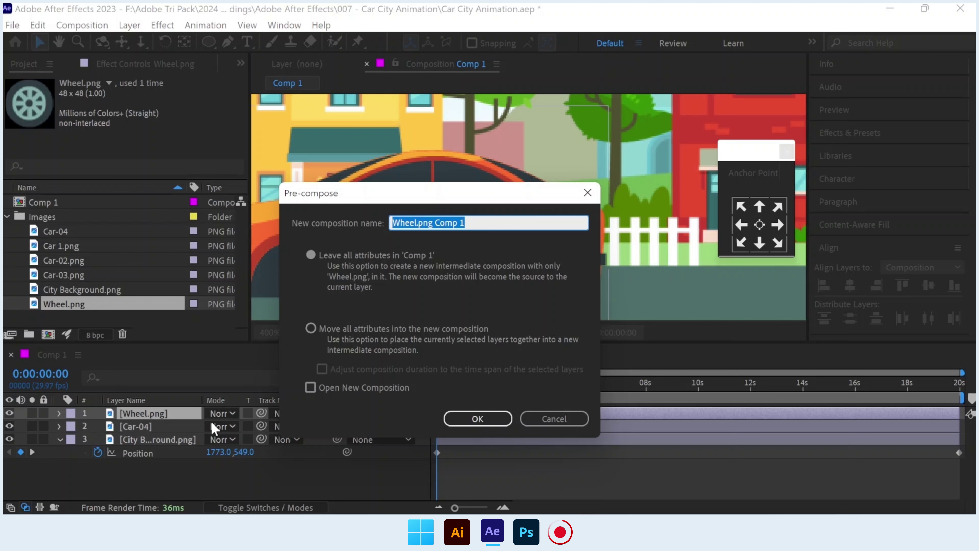
text(F)
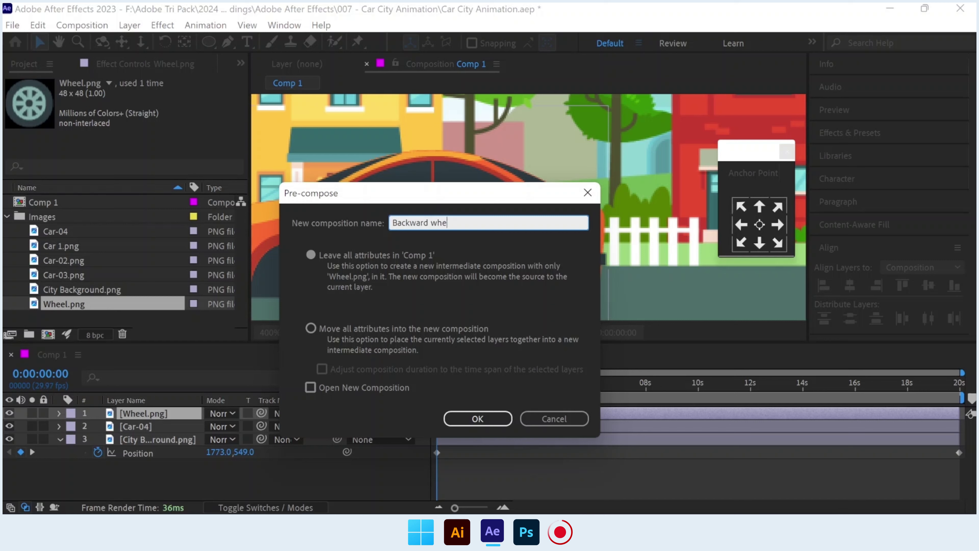
key(Return)
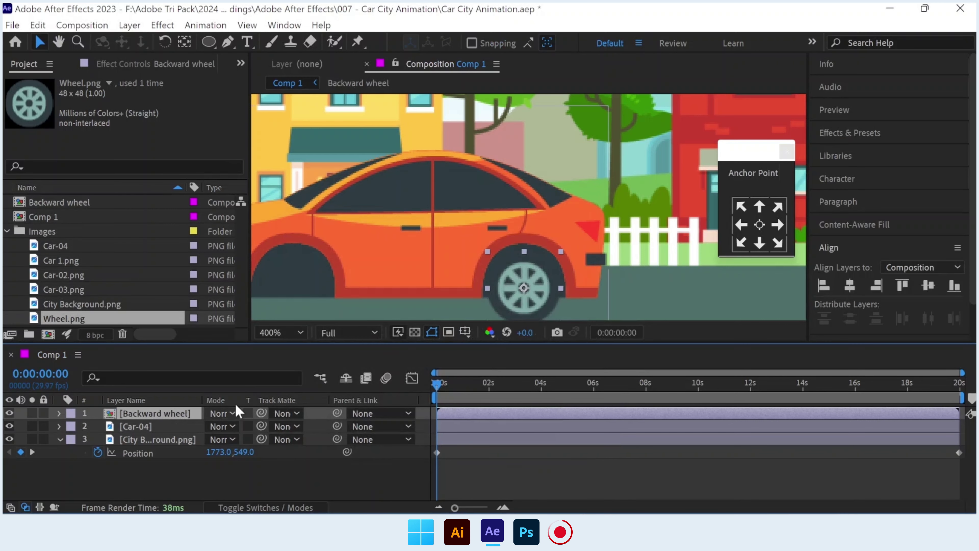
Keyframe the wheel's Rotation from 0 to 3 full turns across the clip and preview it.
mouse_move(501, 272)
mouse_down()
mouse_move(530, 251)
mouse_move(546, 259)
mouse_up()
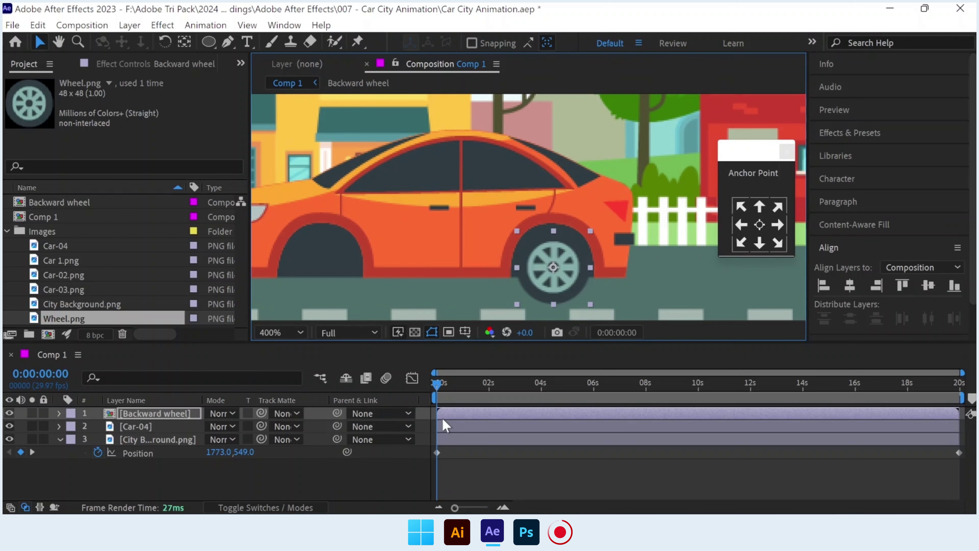
key(r)
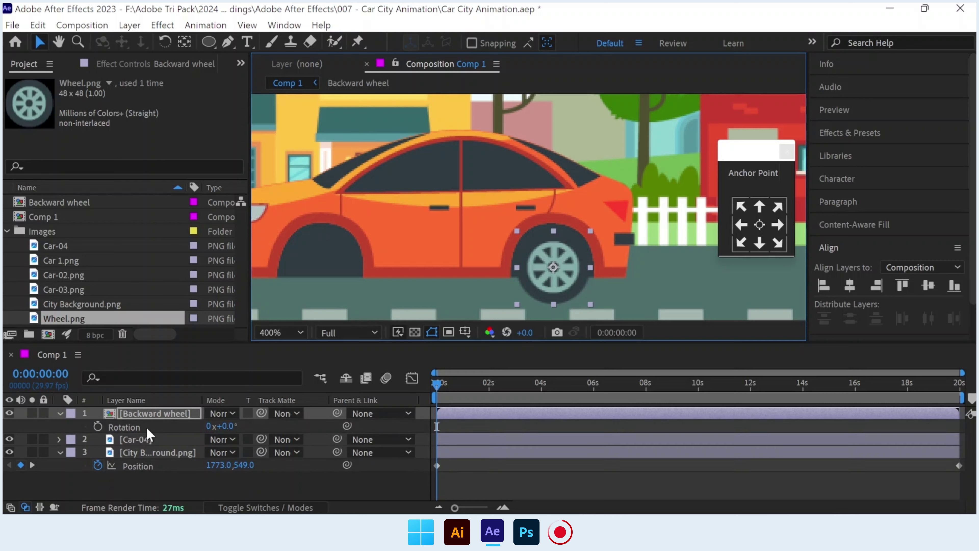
click(98, 426)
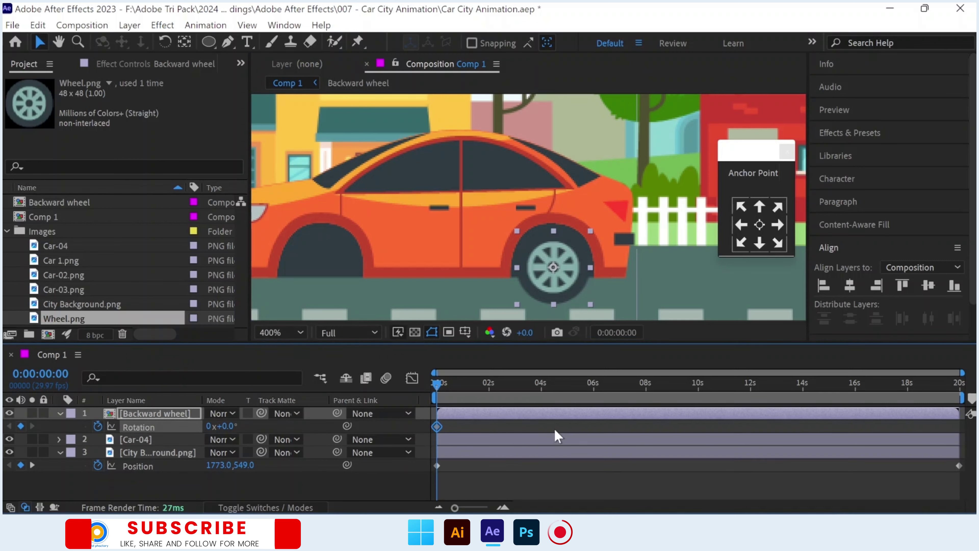
click(897, 385)
drag(917, 395, 960, 383)
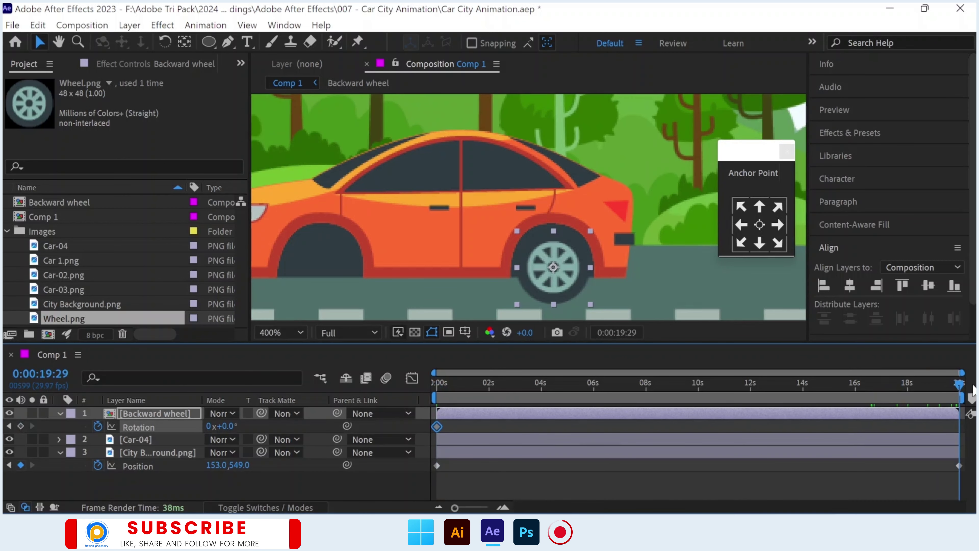
click(210, 426)
click(211, 425)
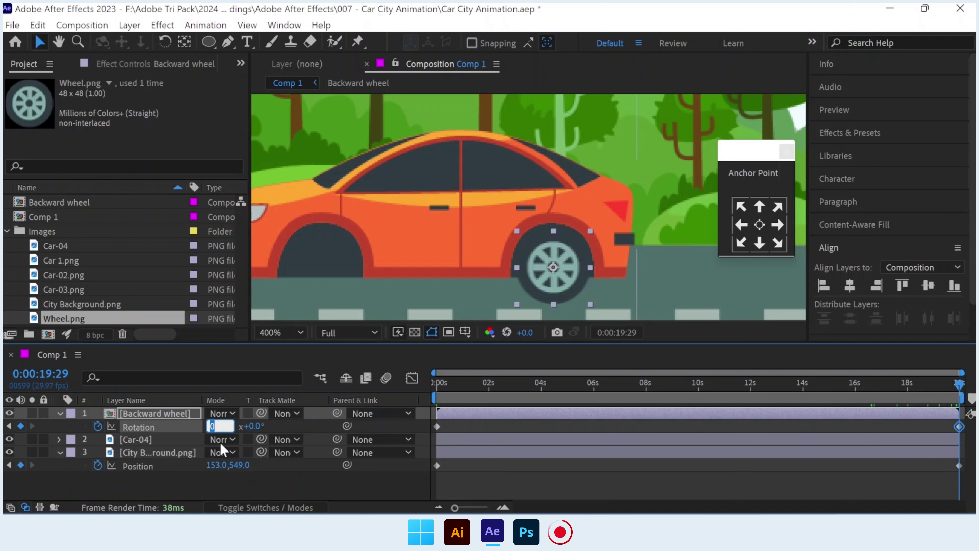
text(3)
key(Return)
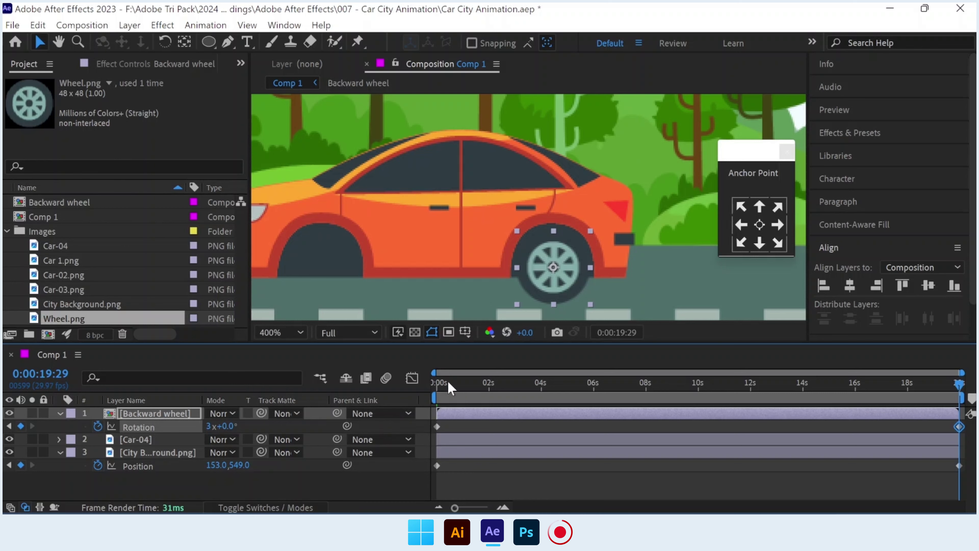
drag(448, 379, 425, 379)
key(space)
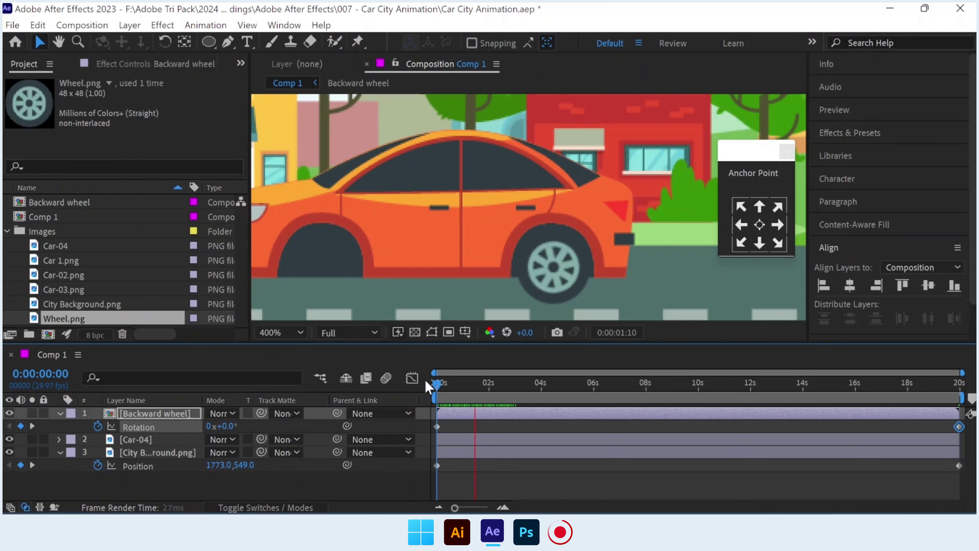
key(space)
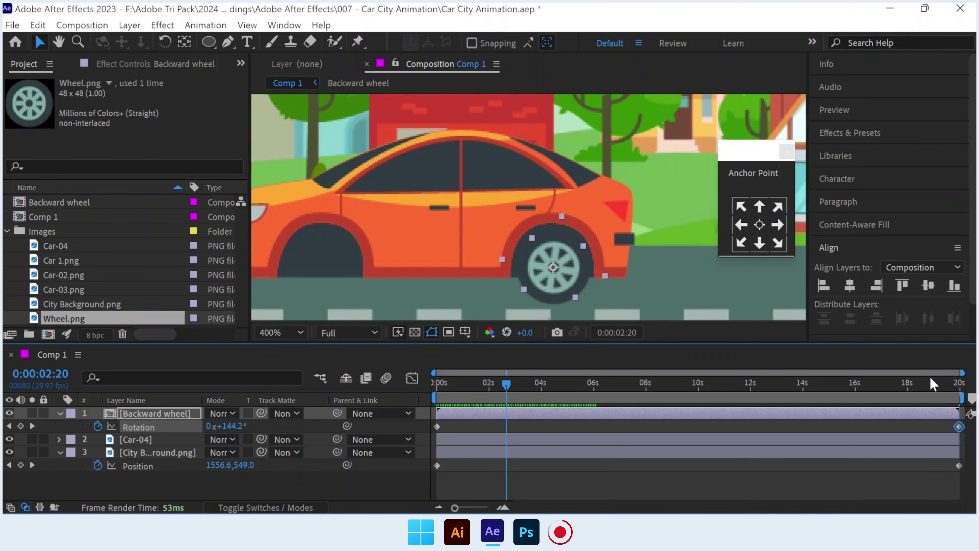
Change the end rotation to -3 turns so the wheel spins counter-clockwise, and preview again.
drag(933, 384, 968, 385)
click(211, 426)
text(-3)
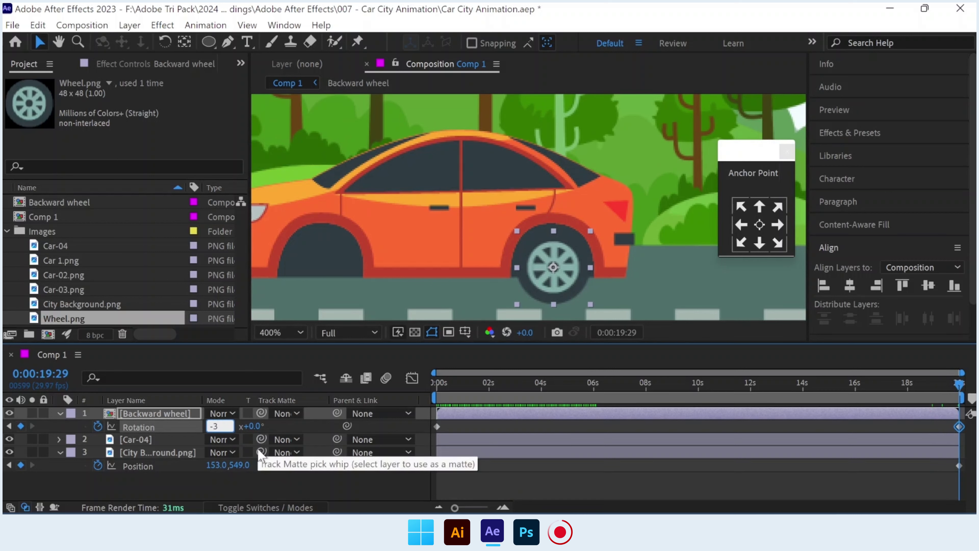
key(Return)
click(437, 383)
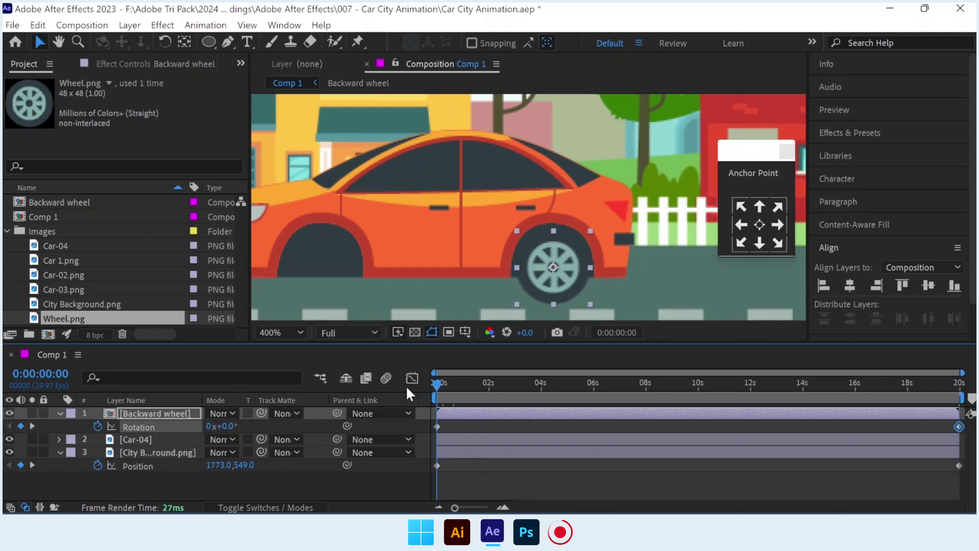
key(space)
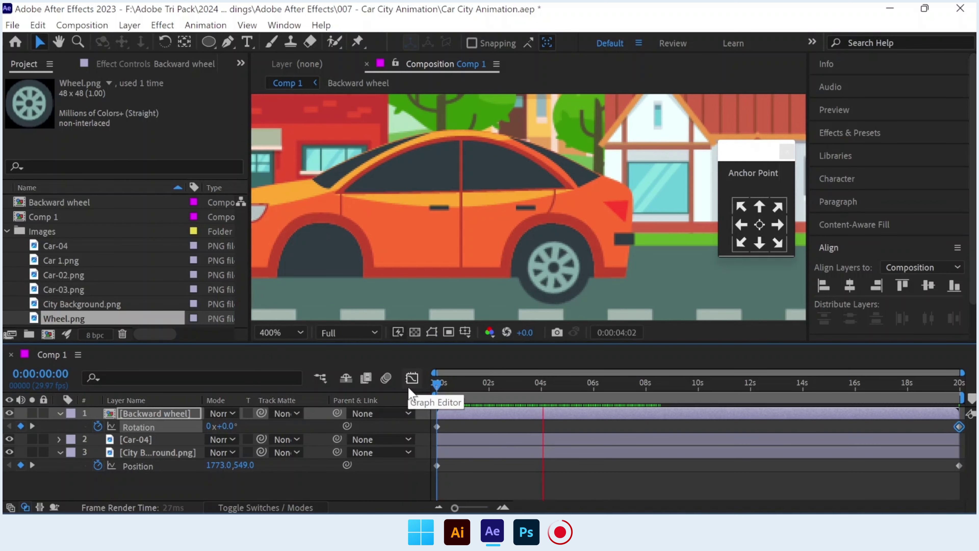
key(space)
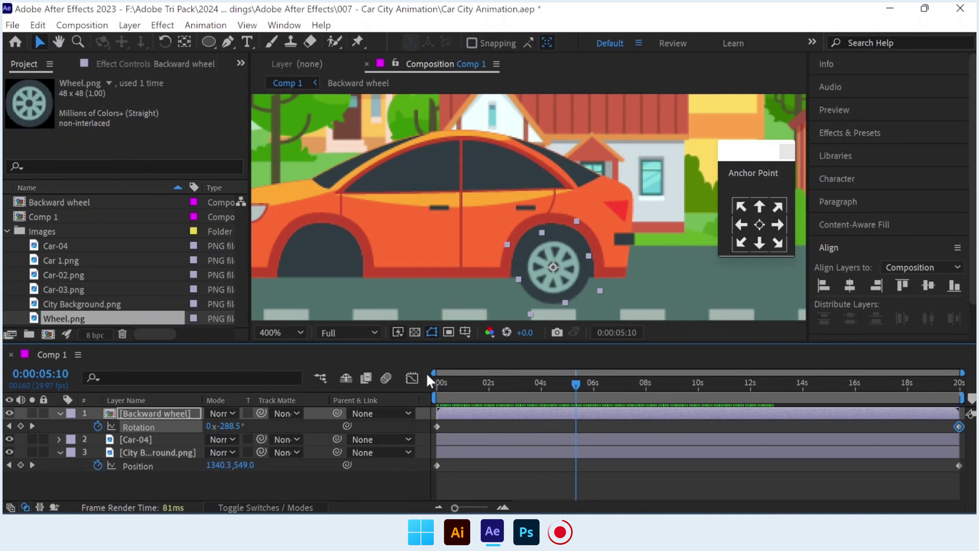
Duplicate the Backward wheel layer and place the copy over Car-04's front wheel.
click(159, 413)
key(ctrl+d)
drag(540, 281, 307, 280)
scroll(308, 284, down, 2)
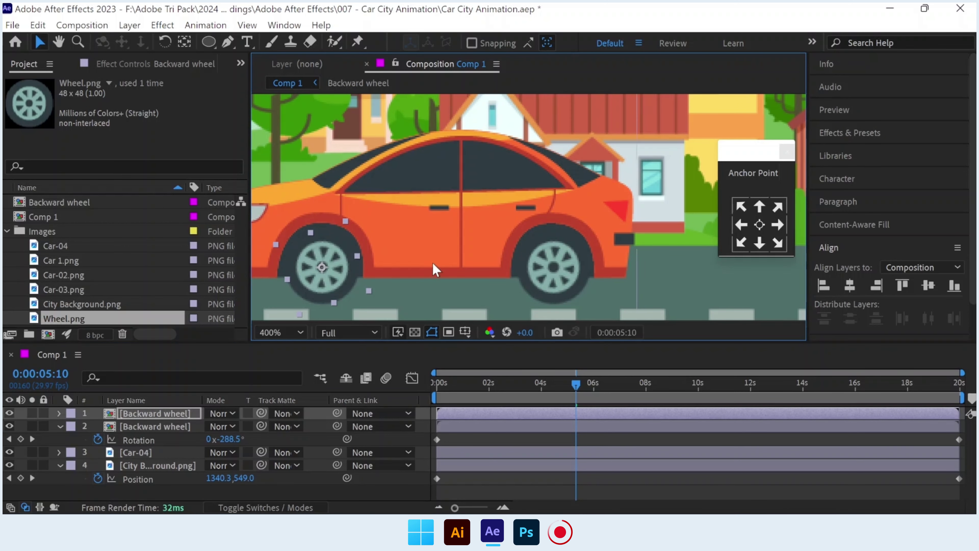
scroll(386, 266, down, 1)
scroll(440, 266, down, 1)
key(Home)
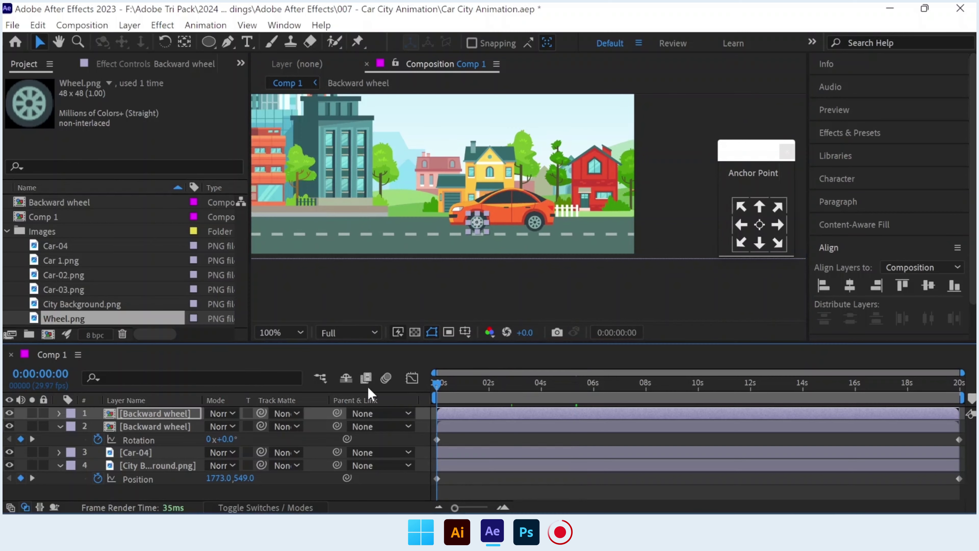
key(space)
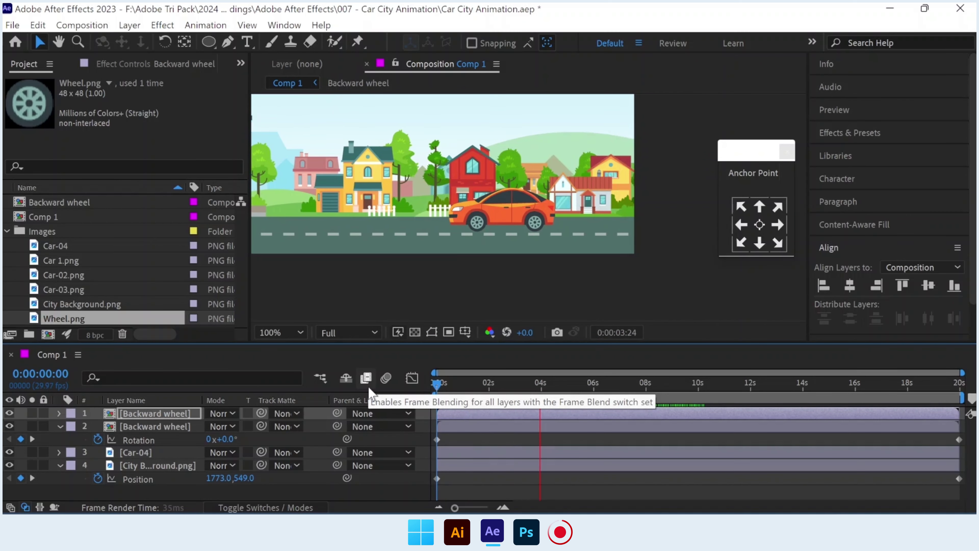
key(space)
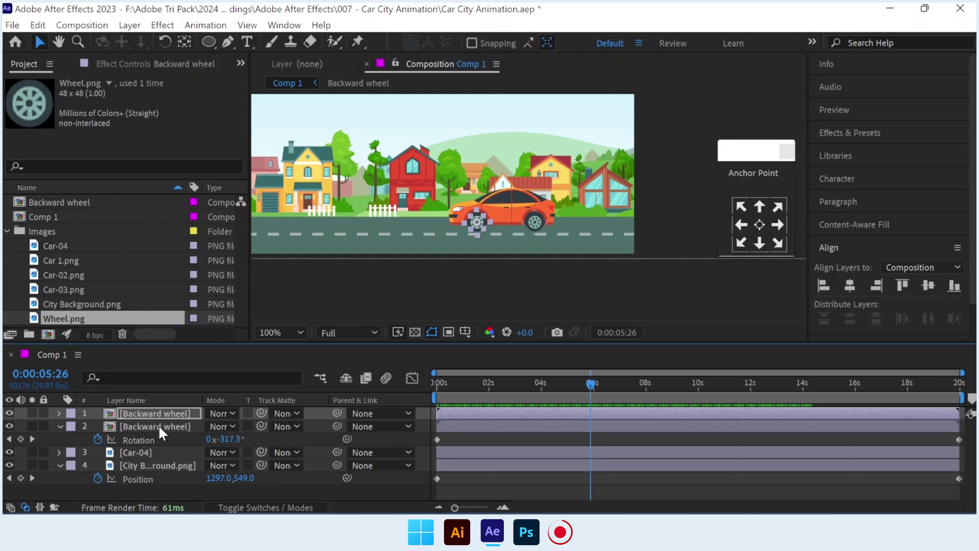
mouse_move(450, 383)
mouse_down()
mouse_move(473, 389)
mouse_move(433, 388)
mouse_up()
Pre-compose Car-04 and both wheel layers into a new composition named 'Car 1'.
shift+click(151, 453)
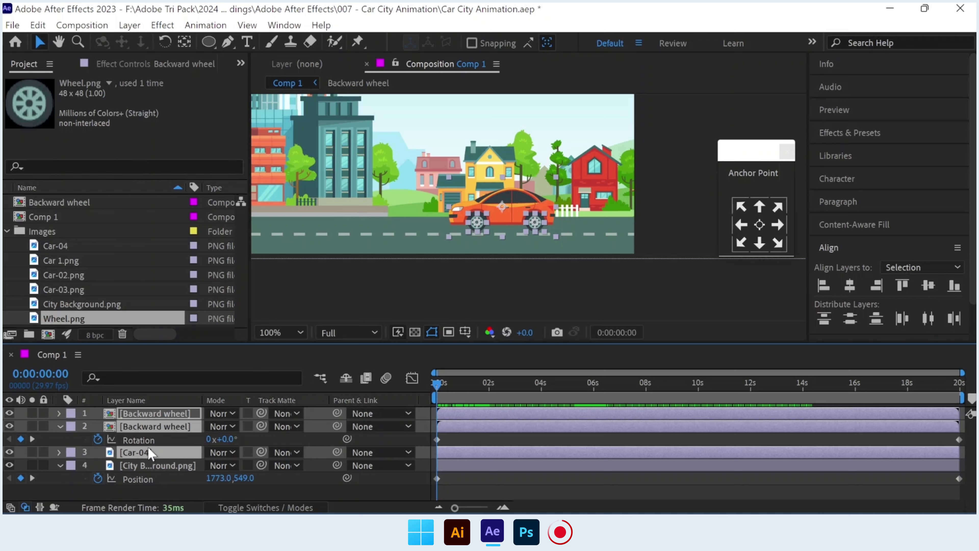
right_click(151, 453)
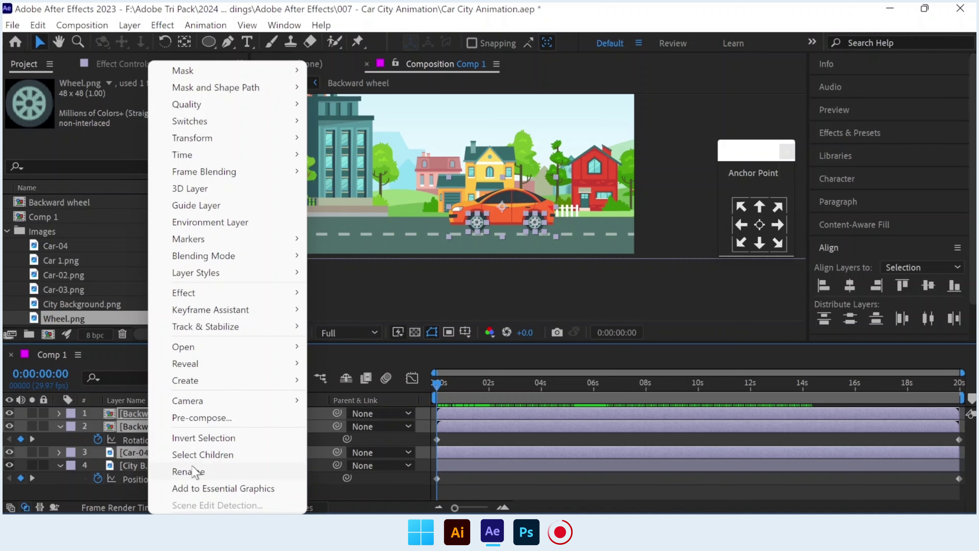
click(206, 417)
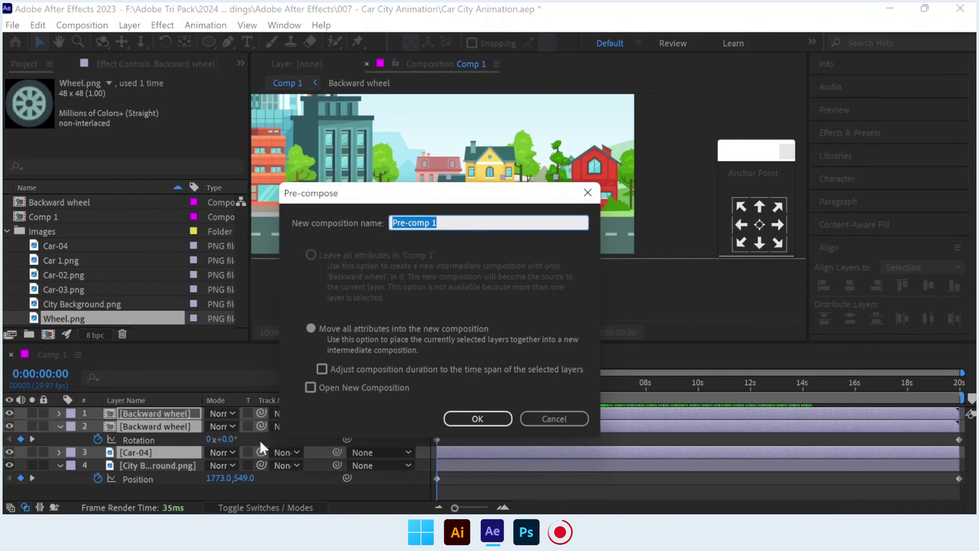
text(Car)
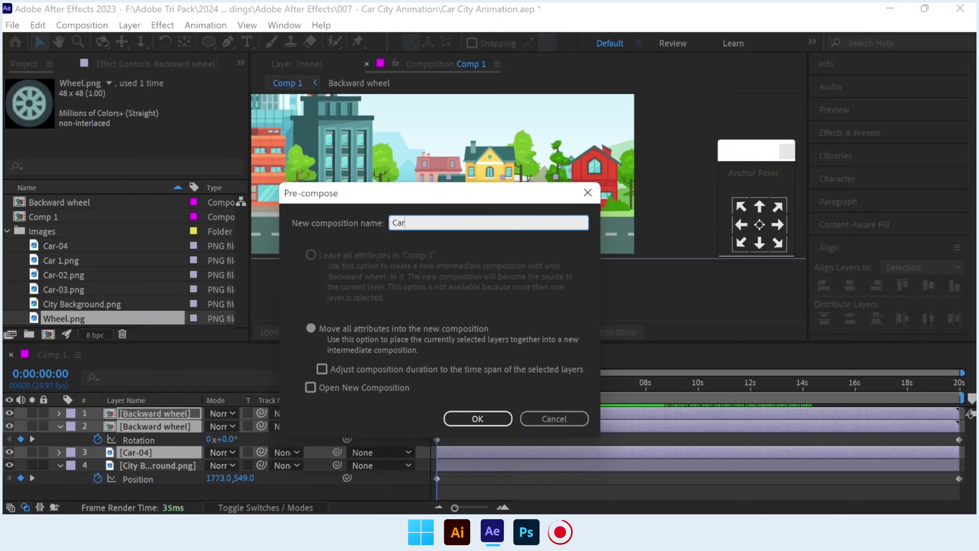
text( 1)
key(Return)
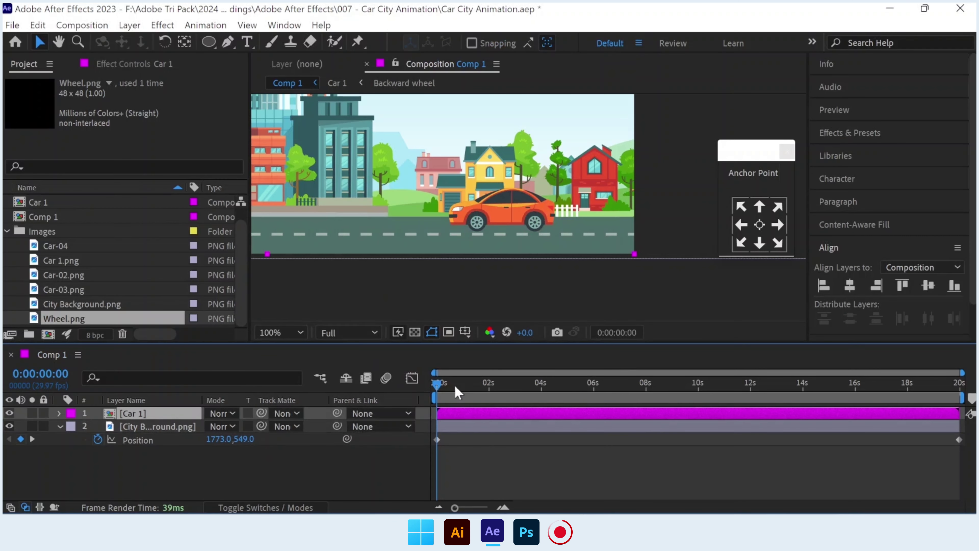
Keyframe Car 1's Position from x 960 at 0s to x 118 at the last frame, then preview.
drag(441, 386, 433, 384)
key(p)
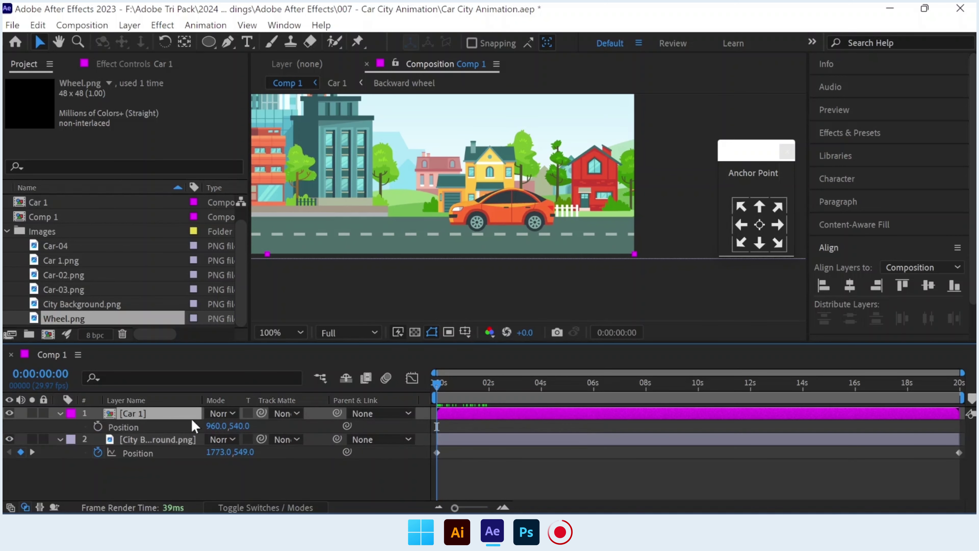
click(98, 426)
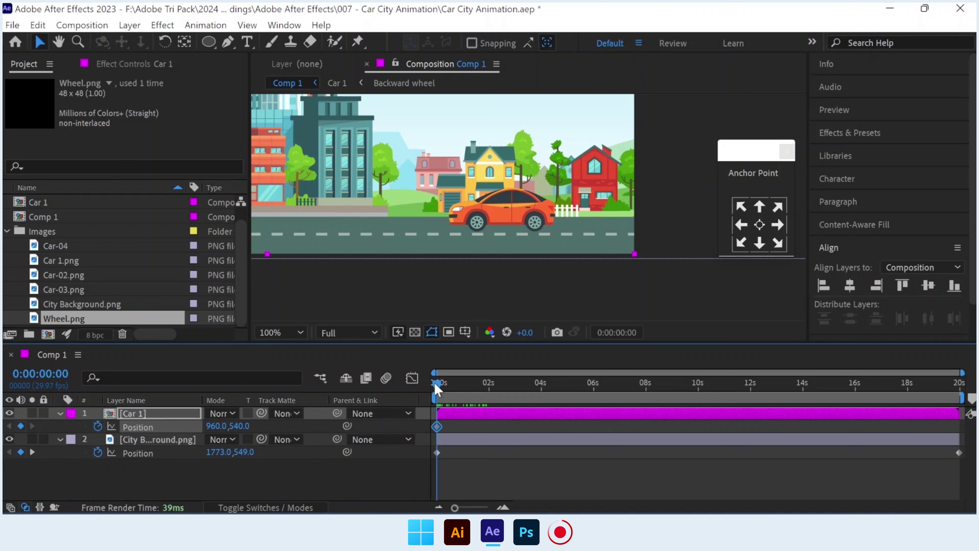
drag(437, 386, 960, 385)
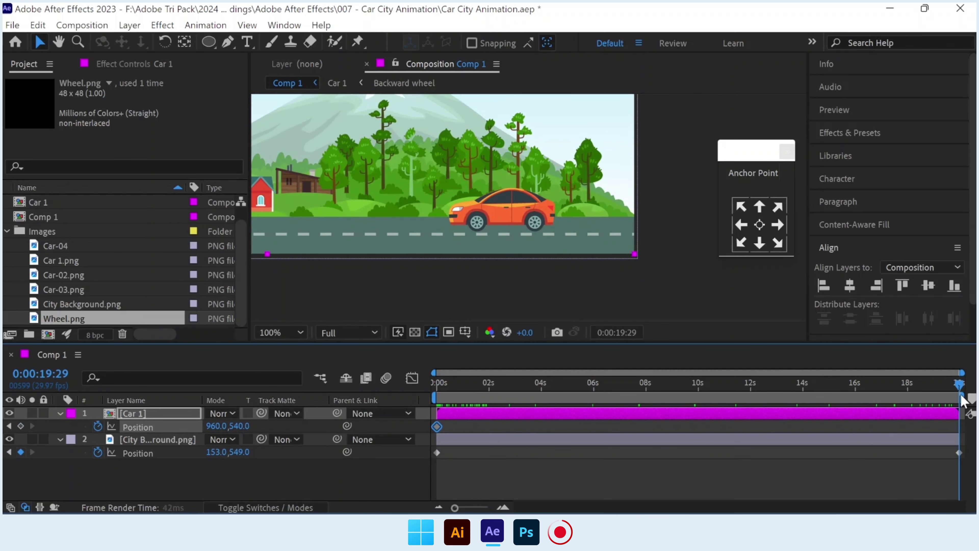
scroll(515, 229, down, 2)
drag(502, 214, 358, 215)
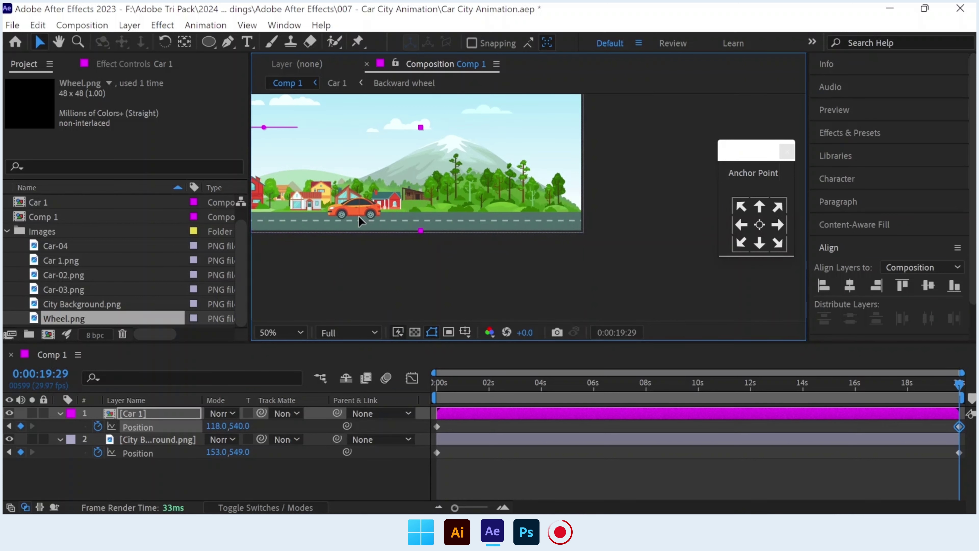
key(space)
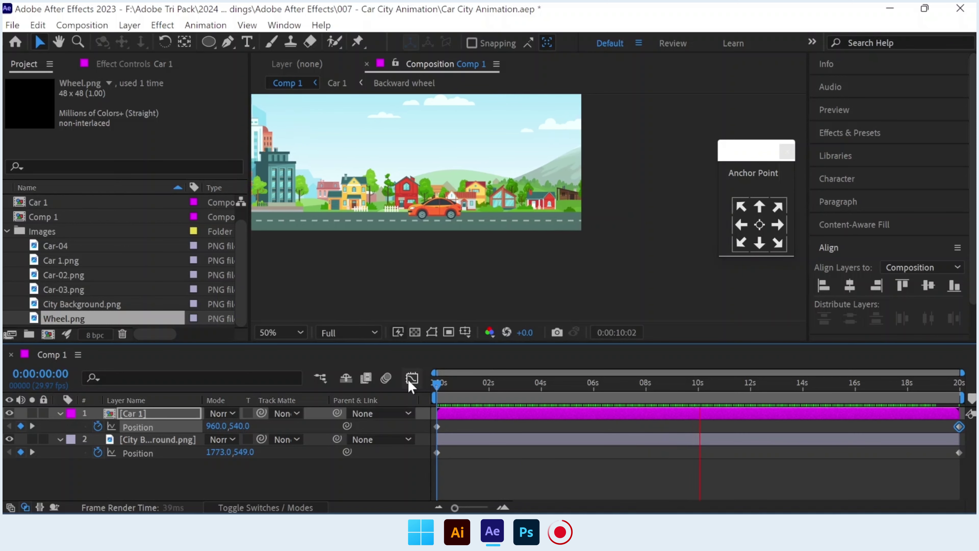
Duplicate the Car 1 layer and rename the copy 'Car 2'.
key(space)
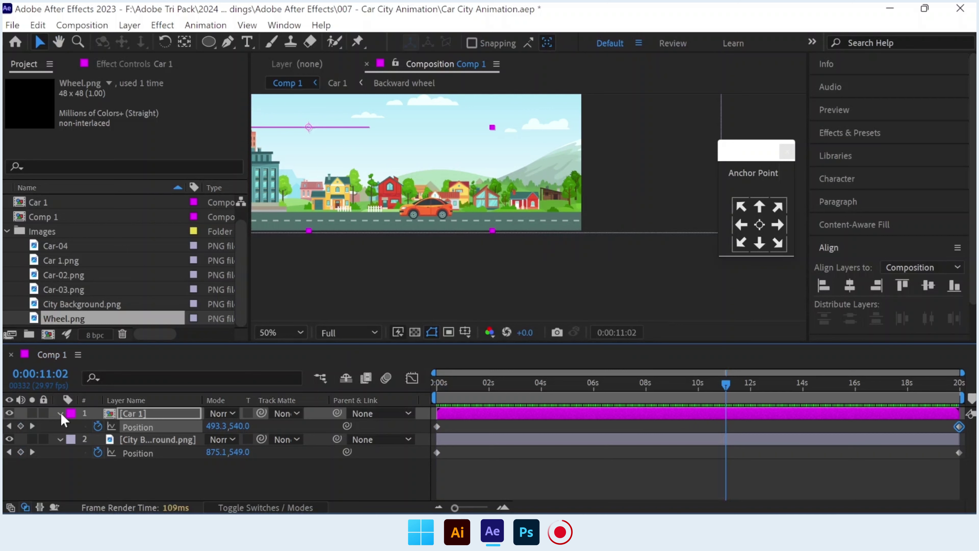
click(59, 413)
click(145, 414)
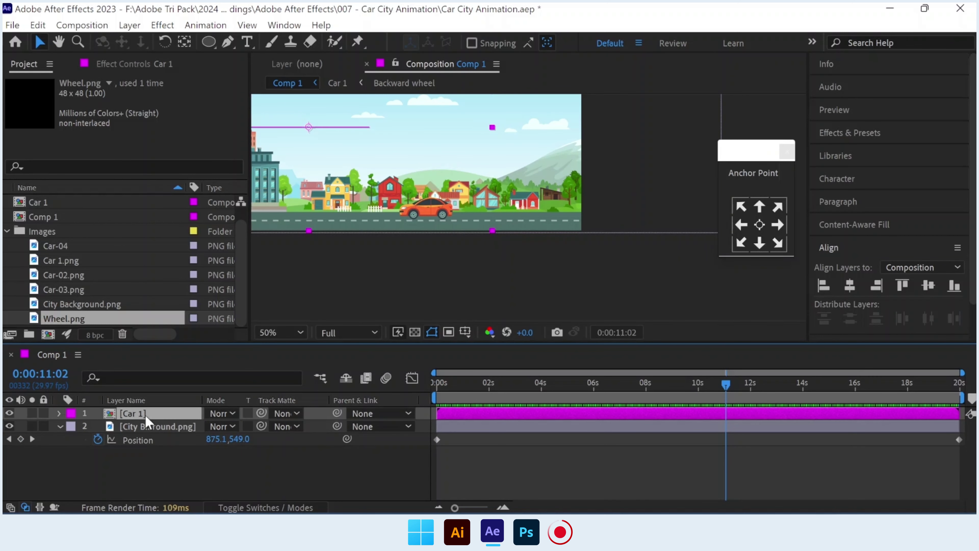
key(ctrl+d)
right_click(137, 414)
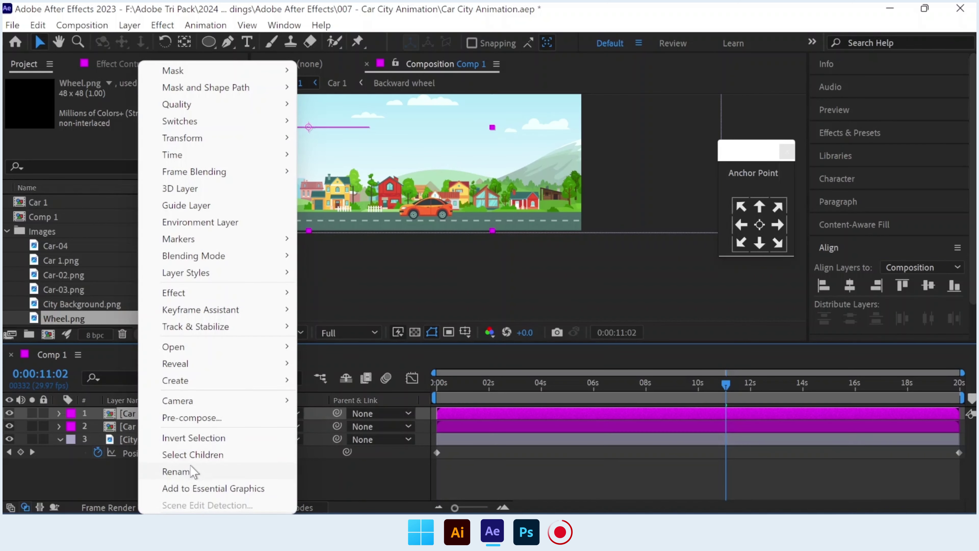
click(191, 469)
text(Car )
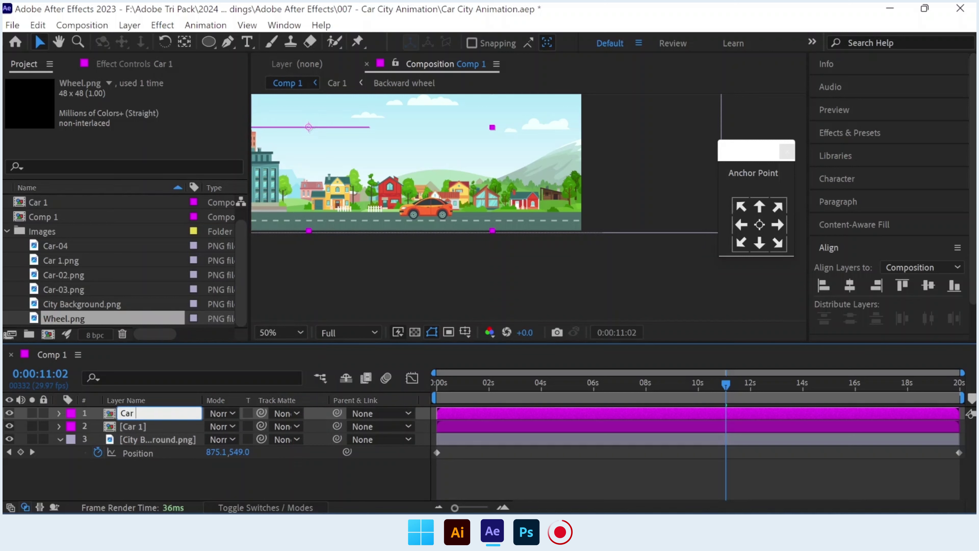
text(2)
key(Return)
Delete Car 2's Position keyframes and park it at -78, 588 just off the left edge.
scroll(453, 224, down, 2)
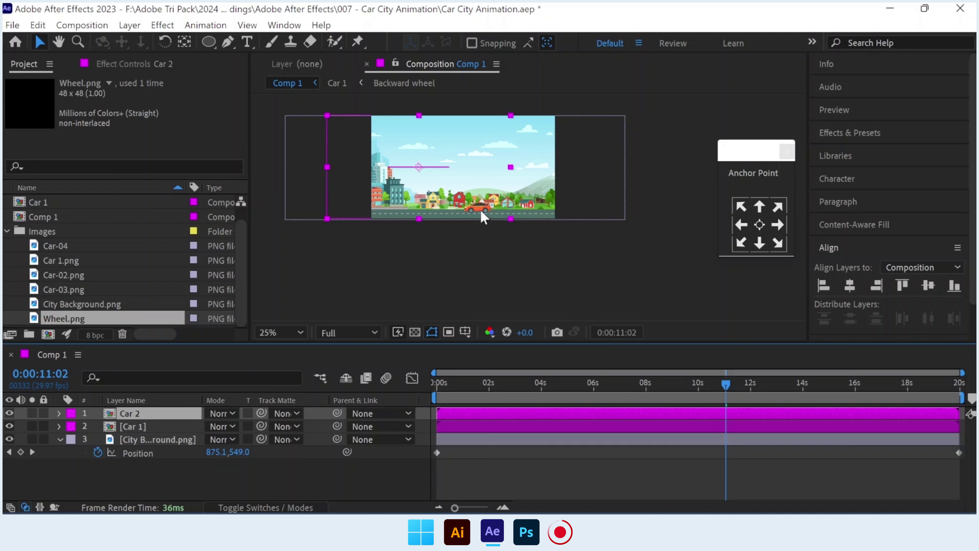
key(Home)
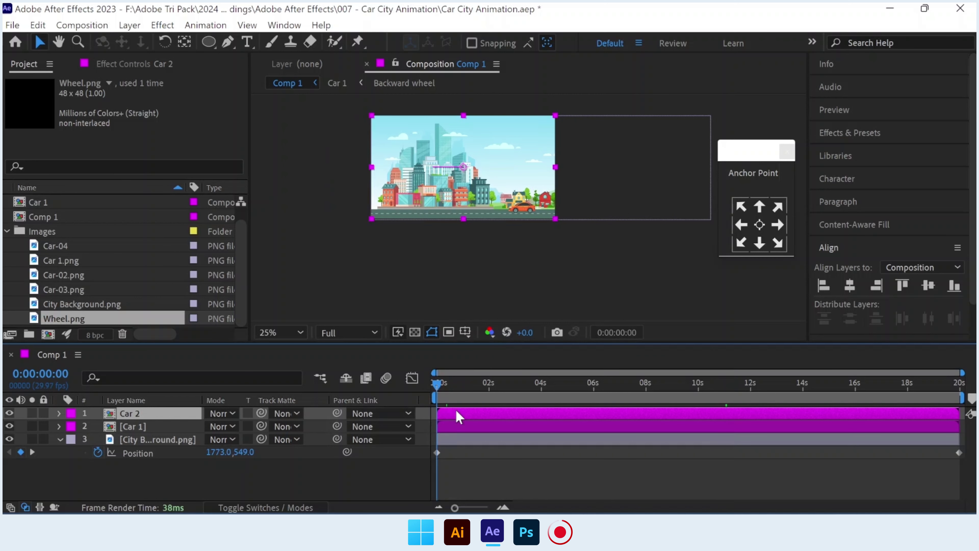
key(p)
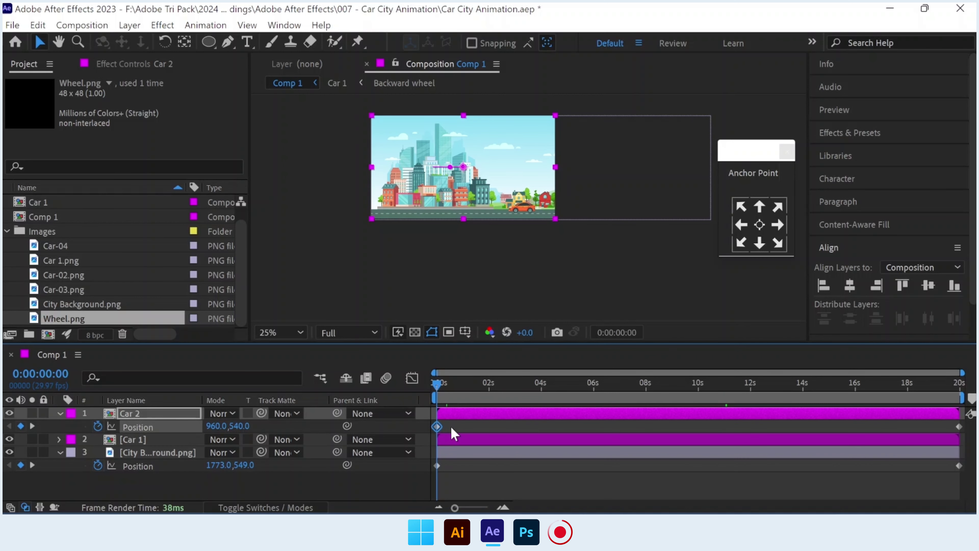
key(p)
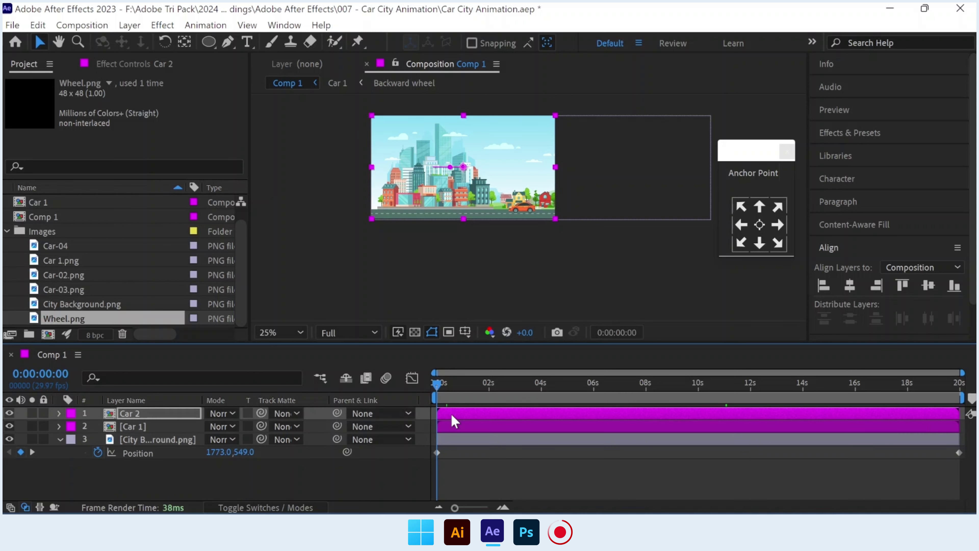
click(454, 418)
key(p)
click(438, 426)
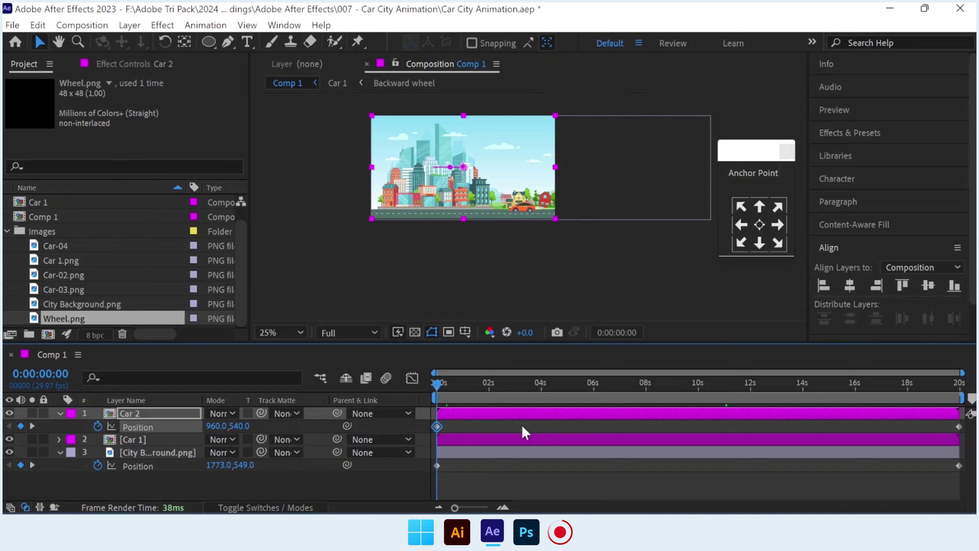
key(Delete)
click(962, 388)
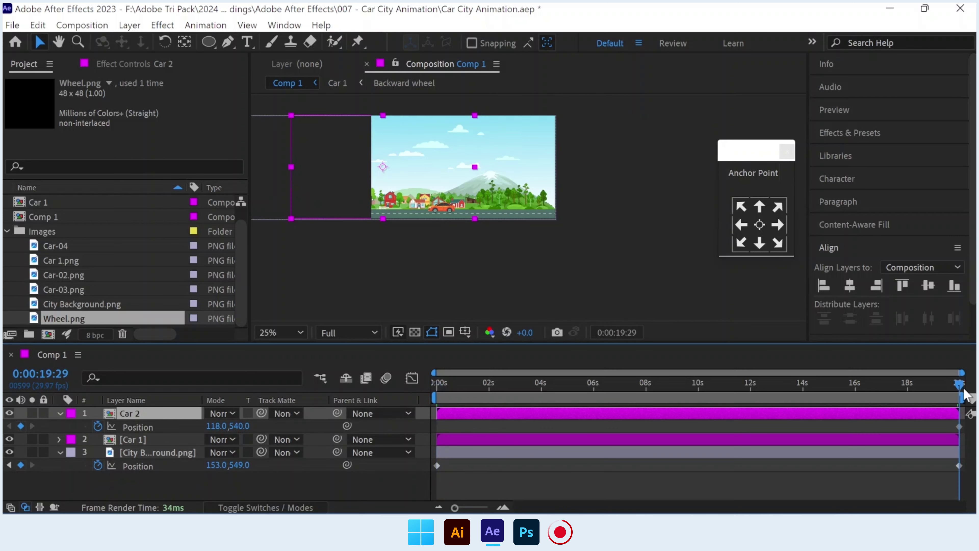
click(959, 426)
key(Delete)
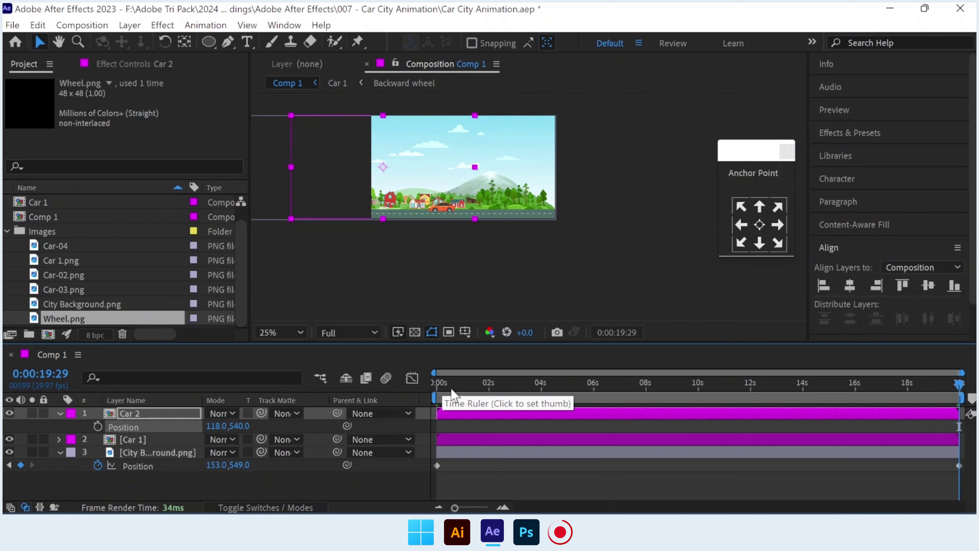
click(440, 393)
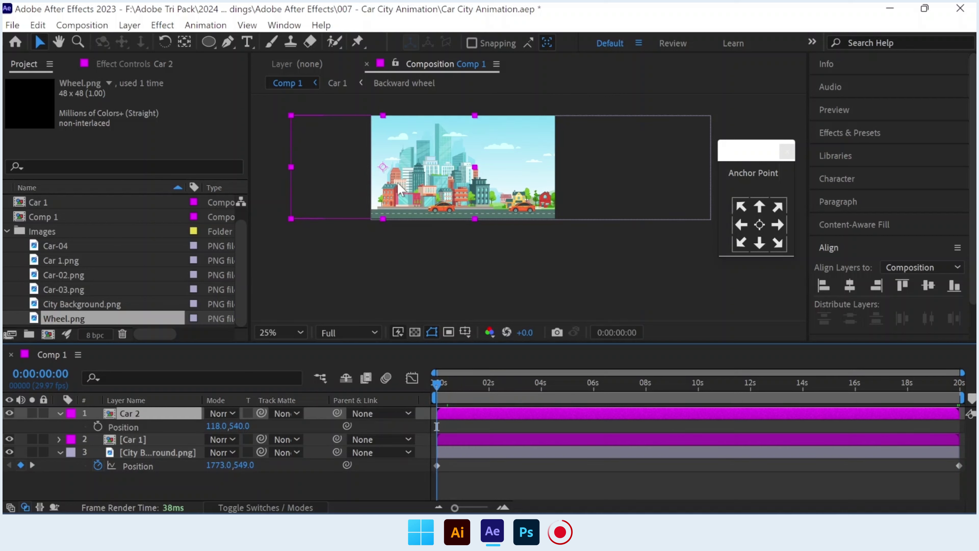
mouse_move(388, 187)
mouse_down()
mouse_move(450, 191)
mouse_move(367, 192)
mouse_up()
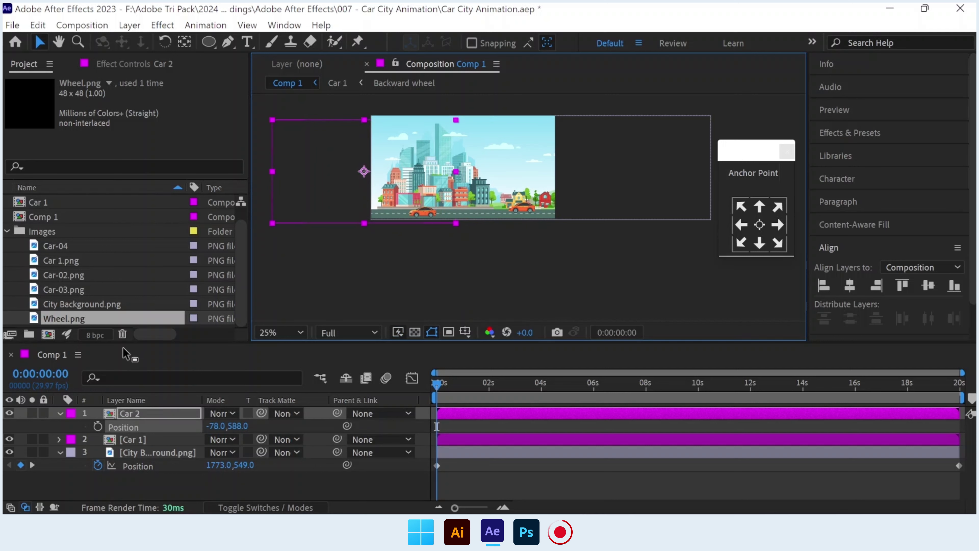
Rename the second car's composition to 'CAR 2' in the Project panel.
click(69, 204)
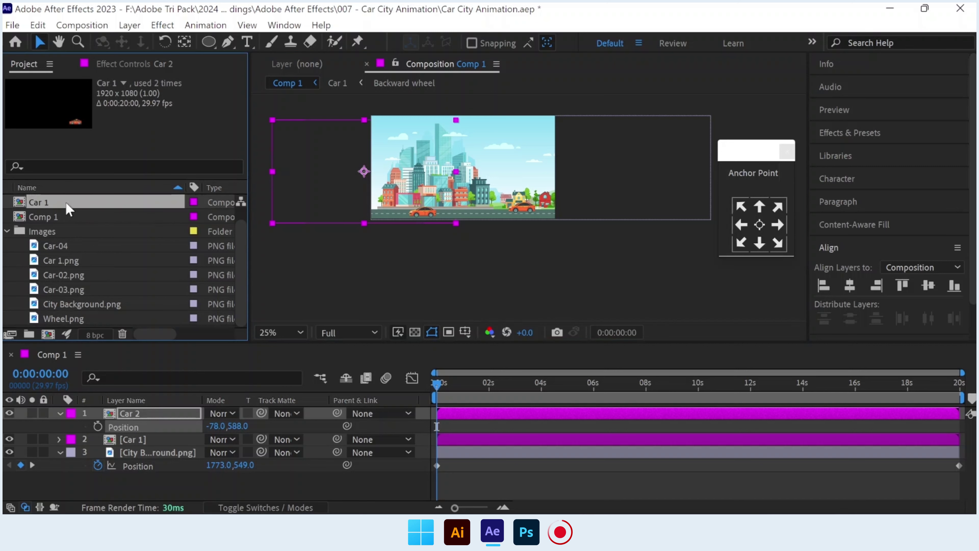
right_click(54, 231)
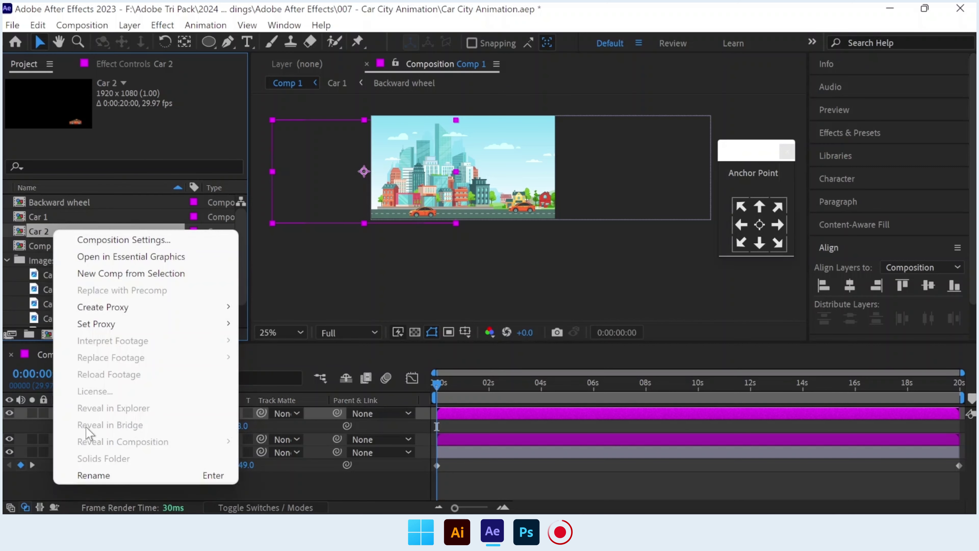
click(93, 475)
text(C)
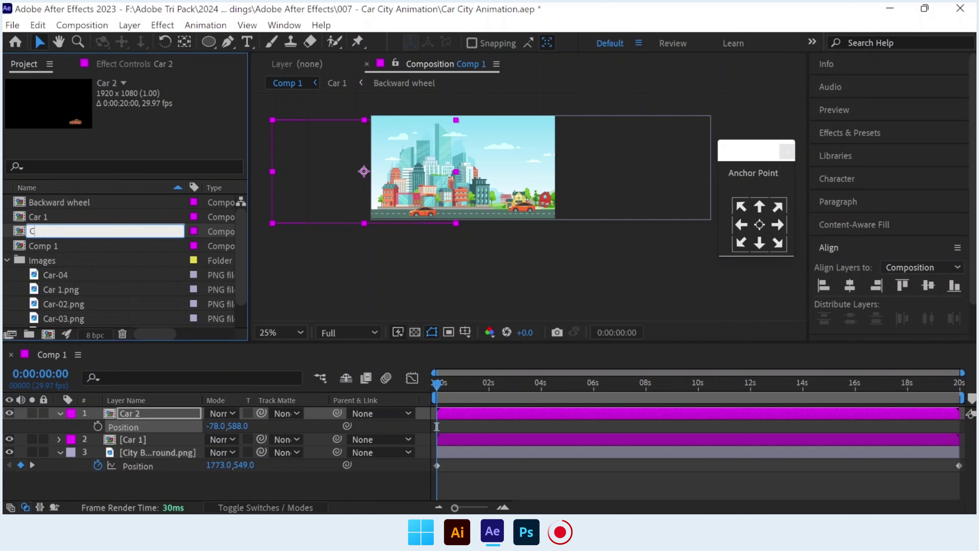
key(Return)
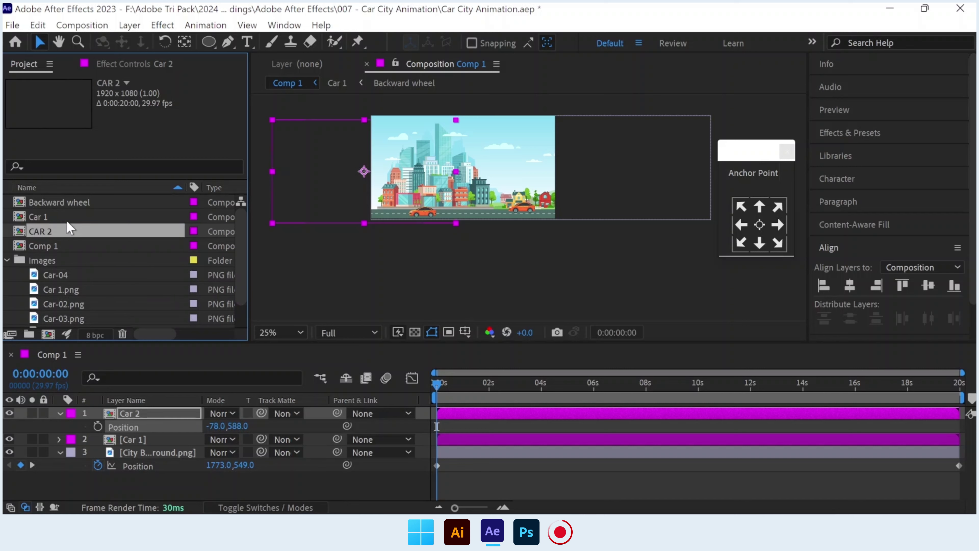
key(p)
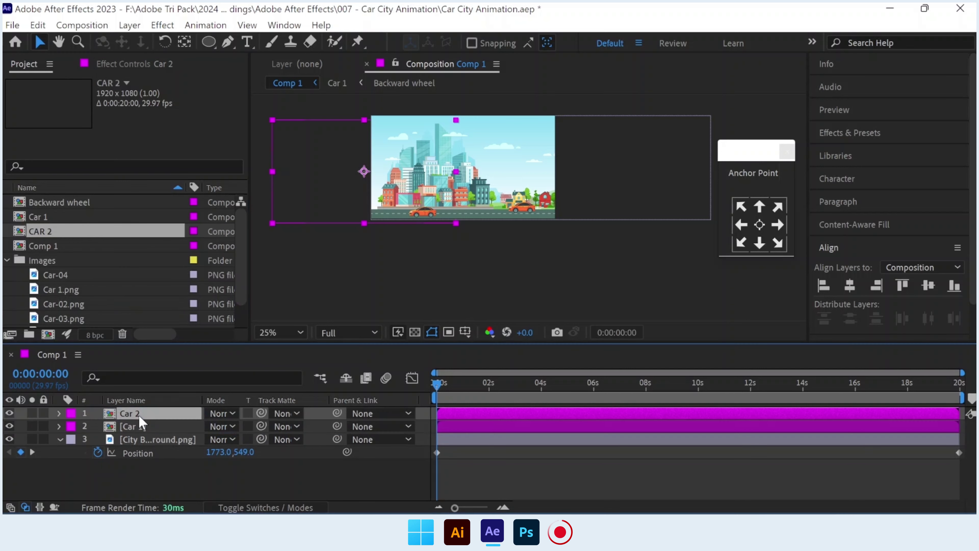
Open the CAR 2 precomp and replace its Car-04 body layer with Car-03.png.
click(131, 414)
double_click(143, 413)
click(152, 439)
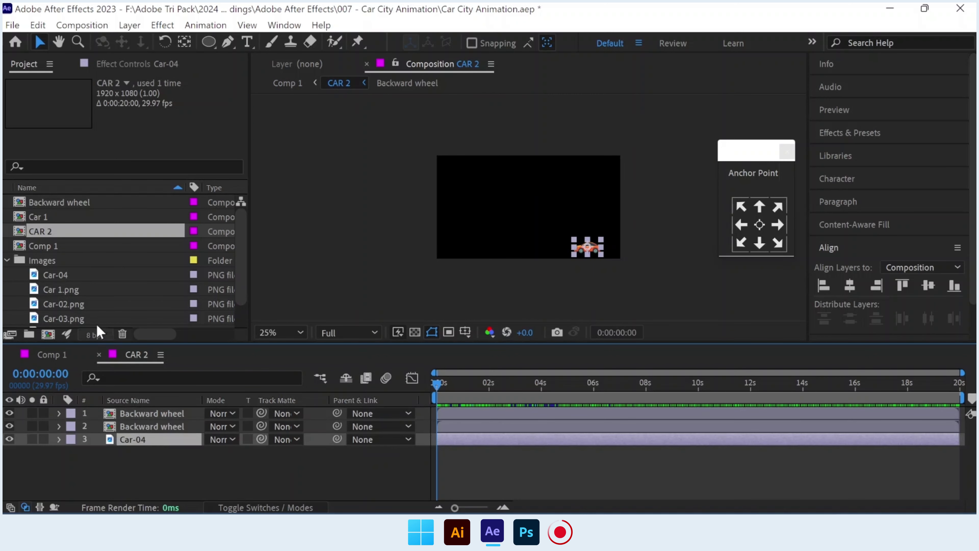
click(76, 289)
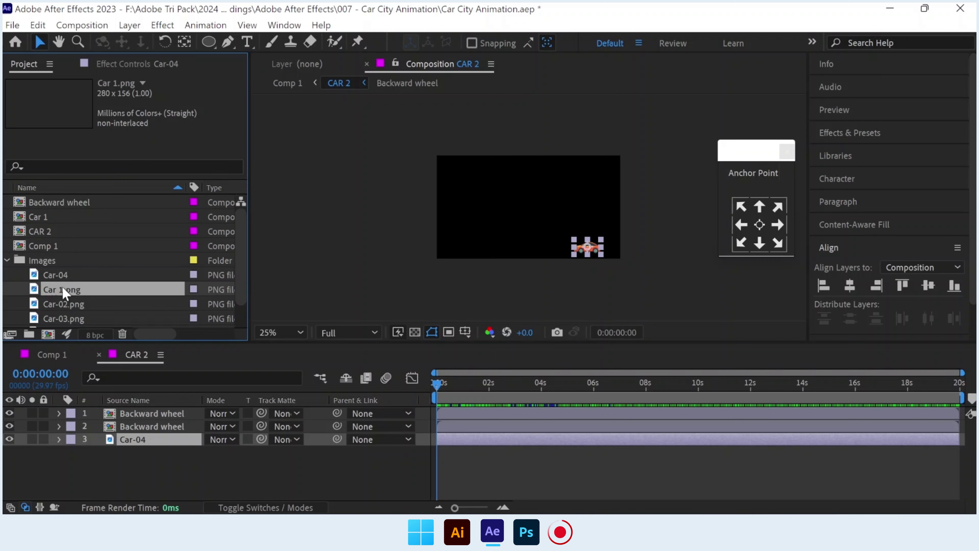
drag(73, 298, 132, 440)
key(Caps_Lock)
key(Caps_Lock)
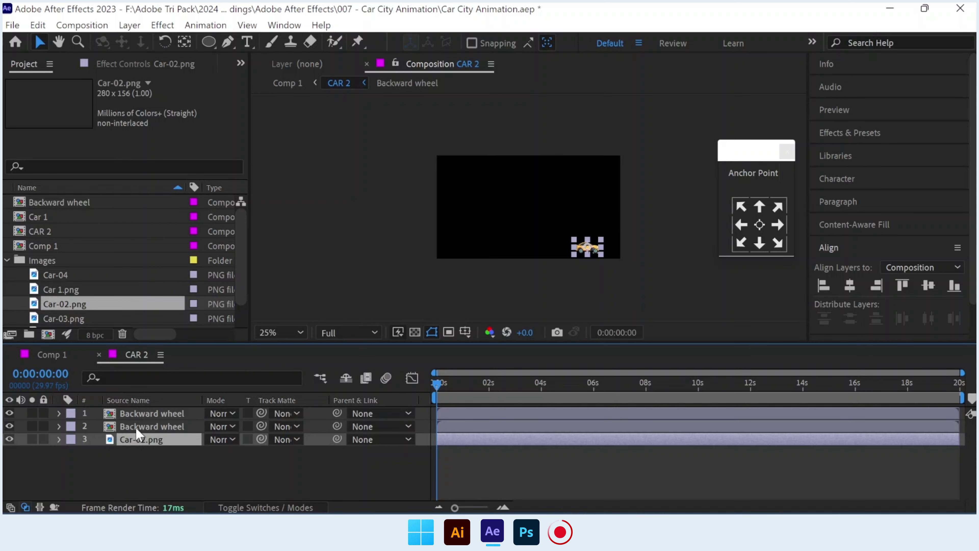
key(ctrl+z)
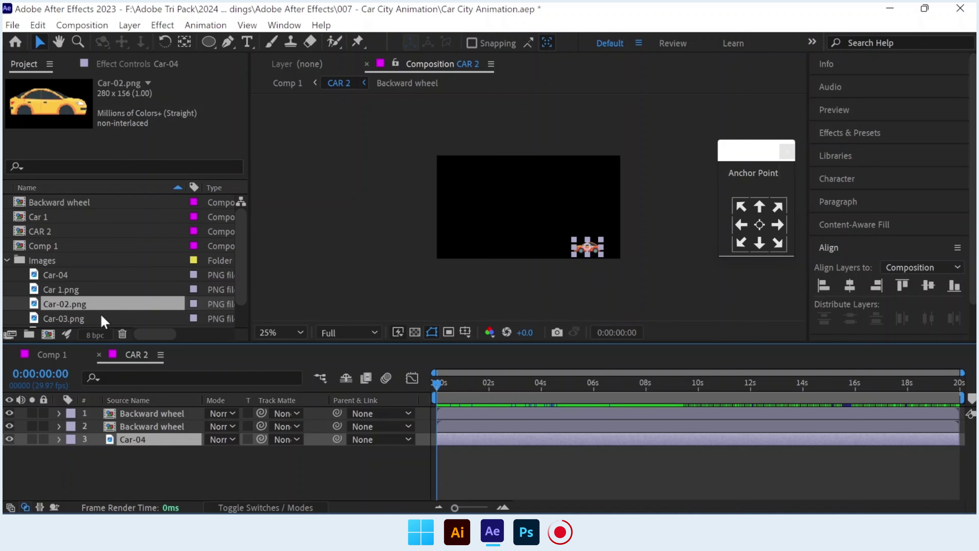
click(79, 289)
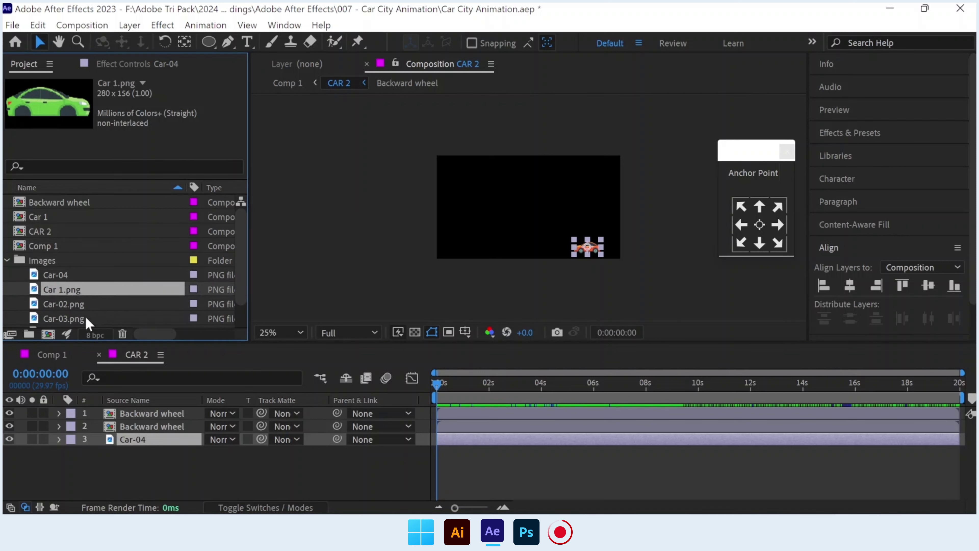
drag(86, 318, 148, 368)
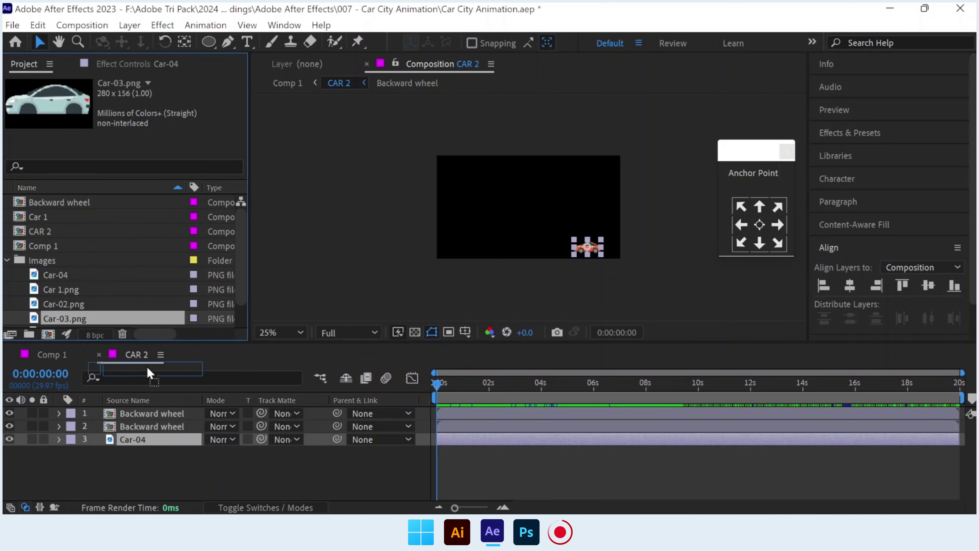
drag(148, 369, 144, 438)
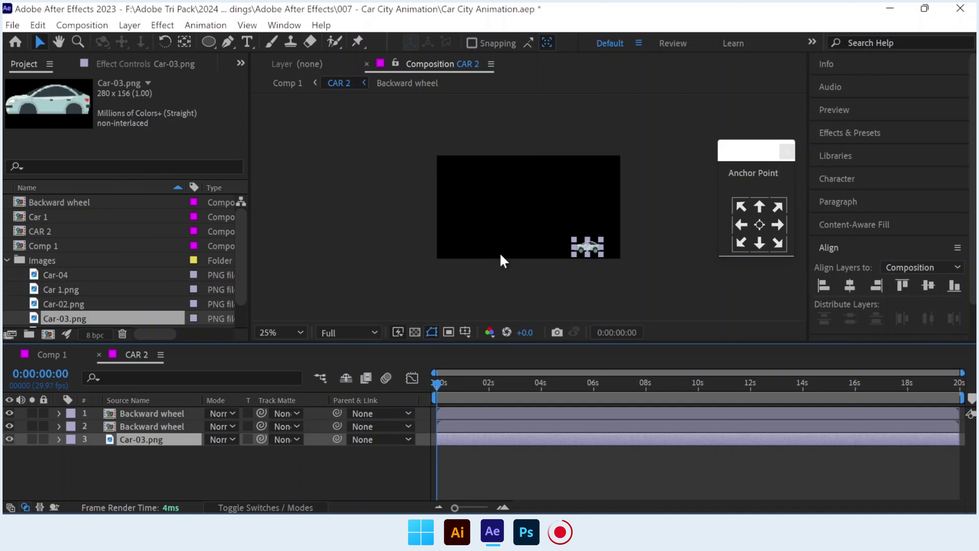
Zoom in and nudge the Car-03 body slightly down to sit under both wheel layers.
scroll(601, 248, up, 4)
drag(606, 251, 315, 183)
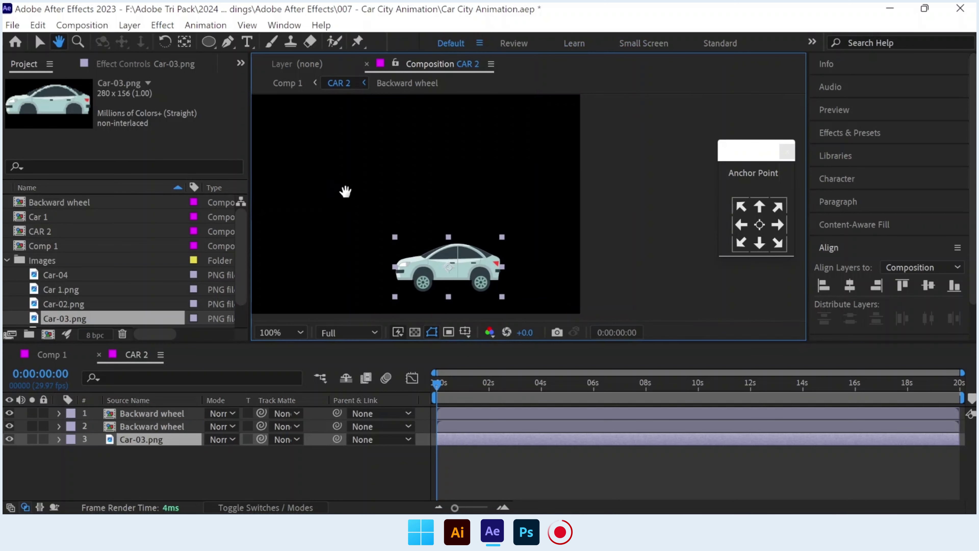
key(v)
drag(423, 251, 425, 251)
key(Return)
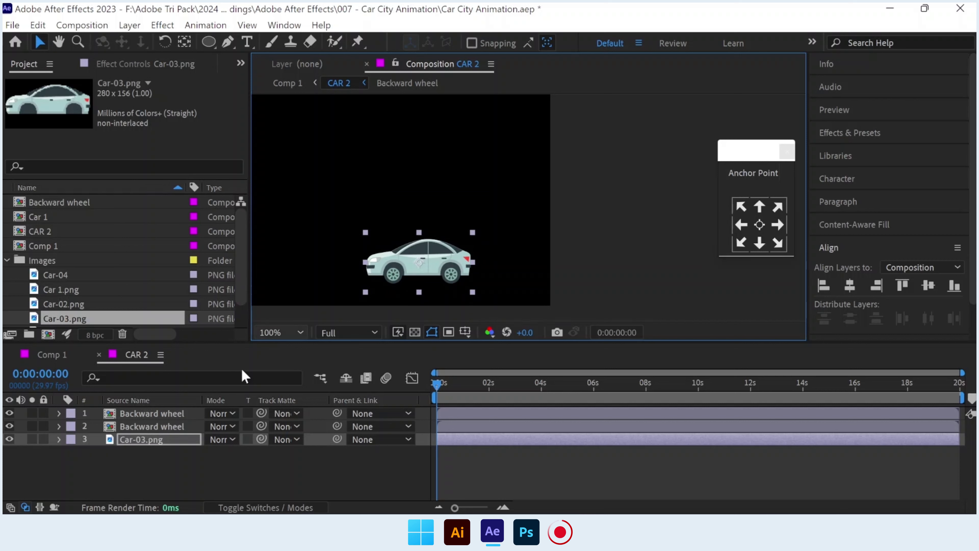
click(181, 427)
key(Return)
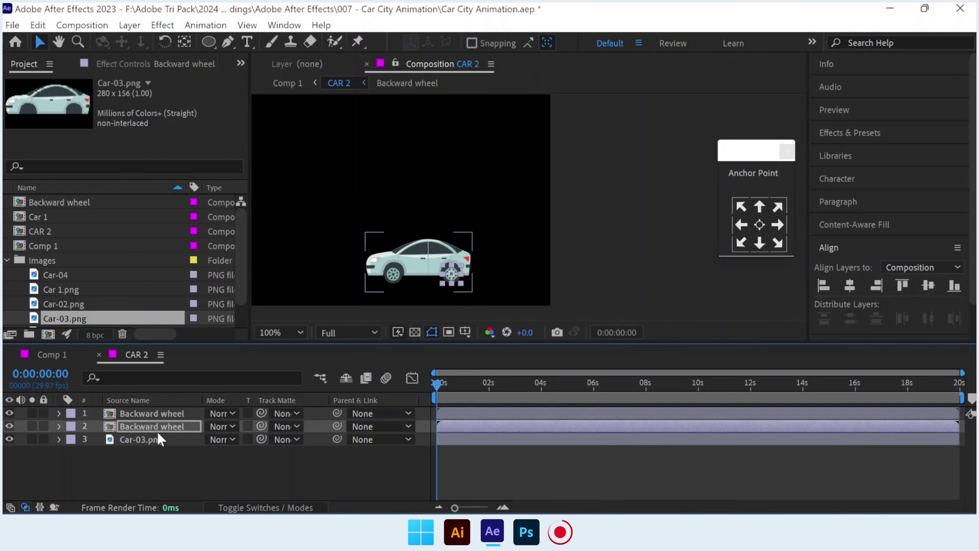
click(165, 412)
key(Return)
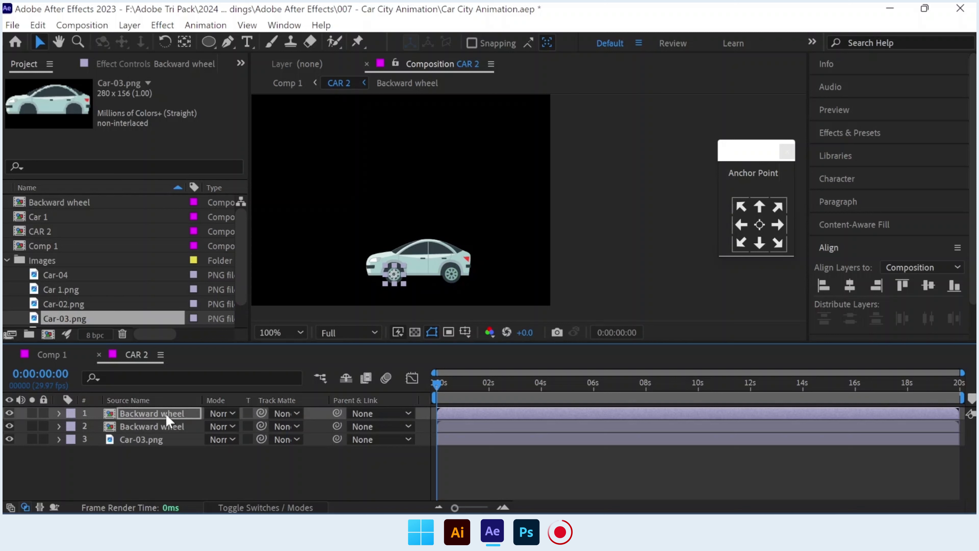
Return to Comp 1 and play a preview of the city scene.
click(98, 354)
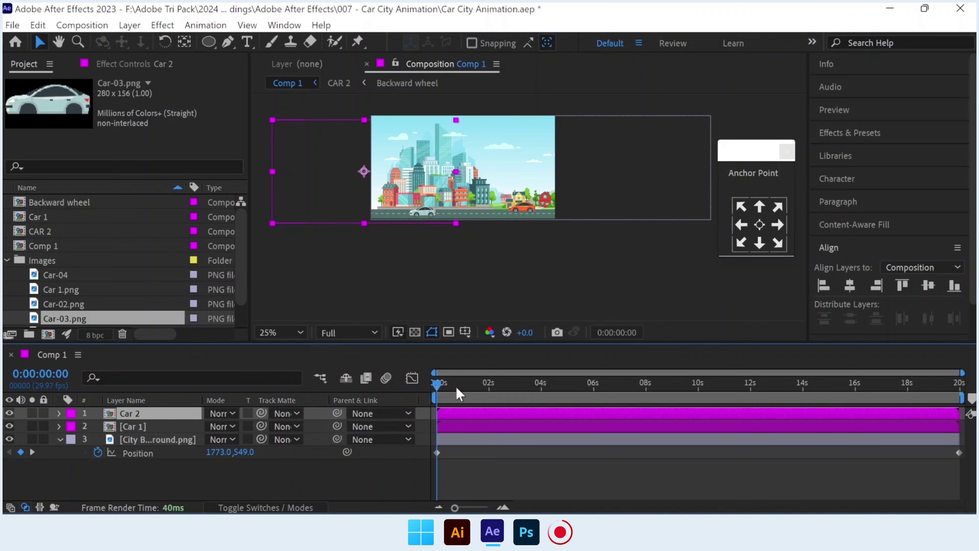
key(space)
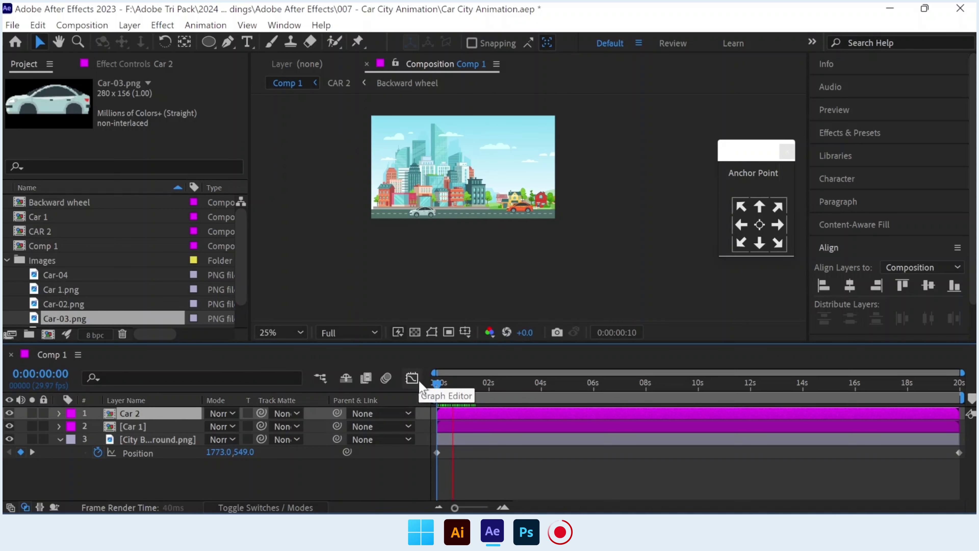
key(period)
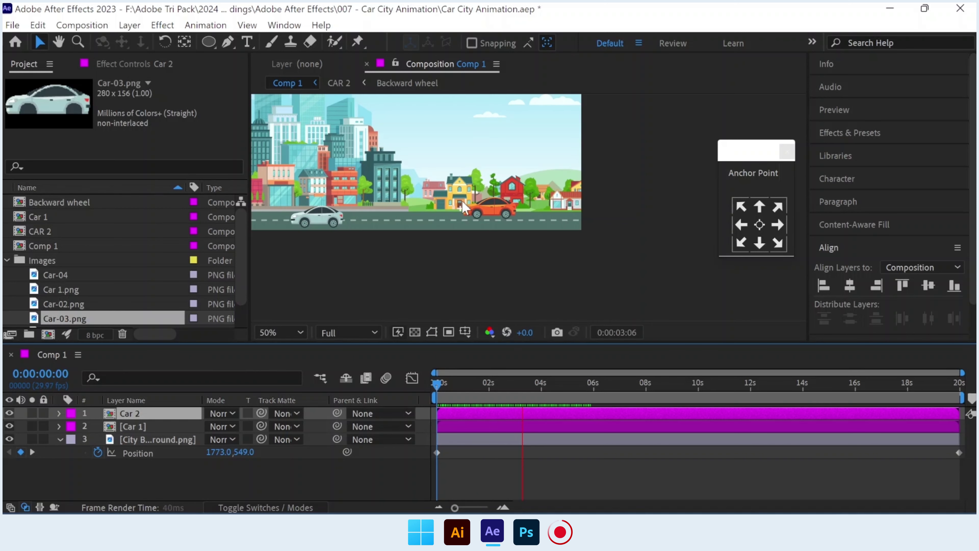
key(space)
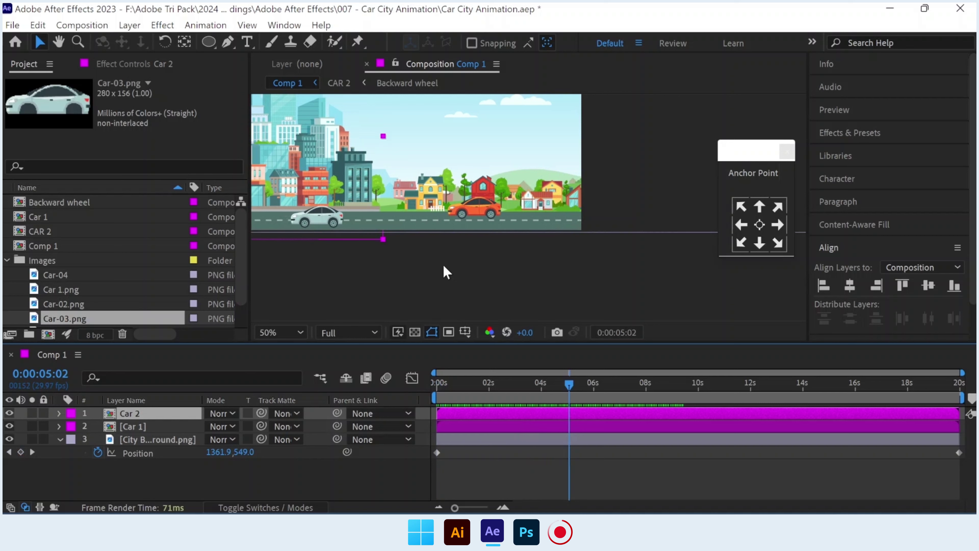
key(comma)
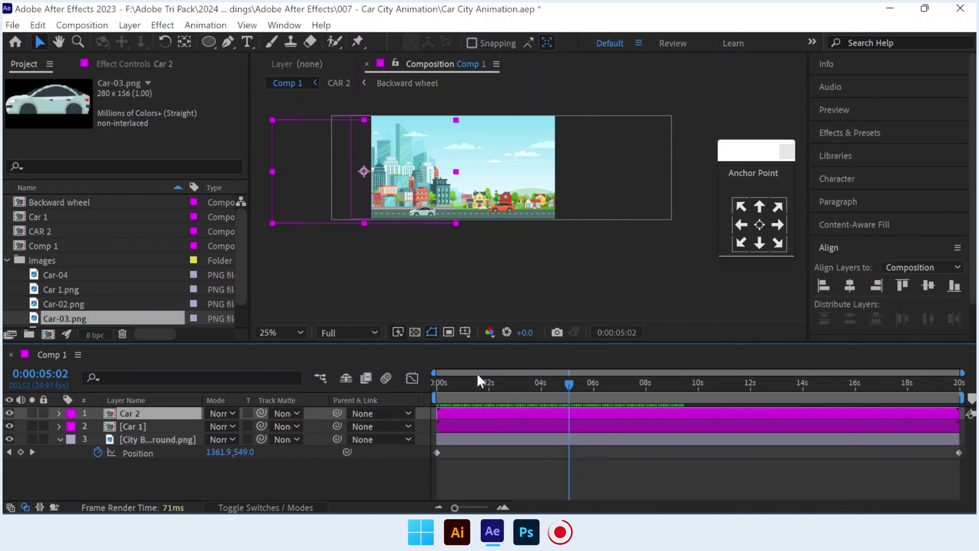
key(Home)
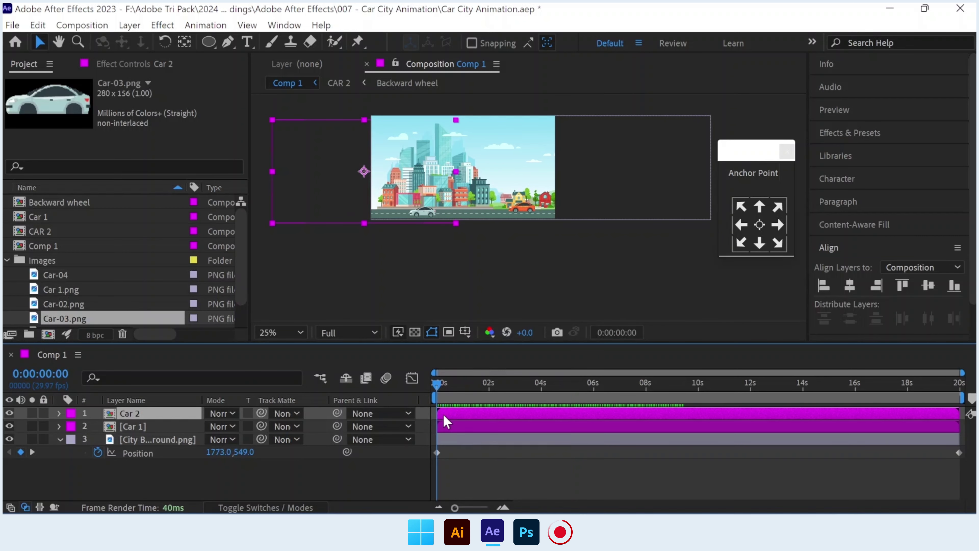
Keyframe Car 2's Position from -78,588 at 0s to -1090,588 at 0:00:19:29.
key(p)
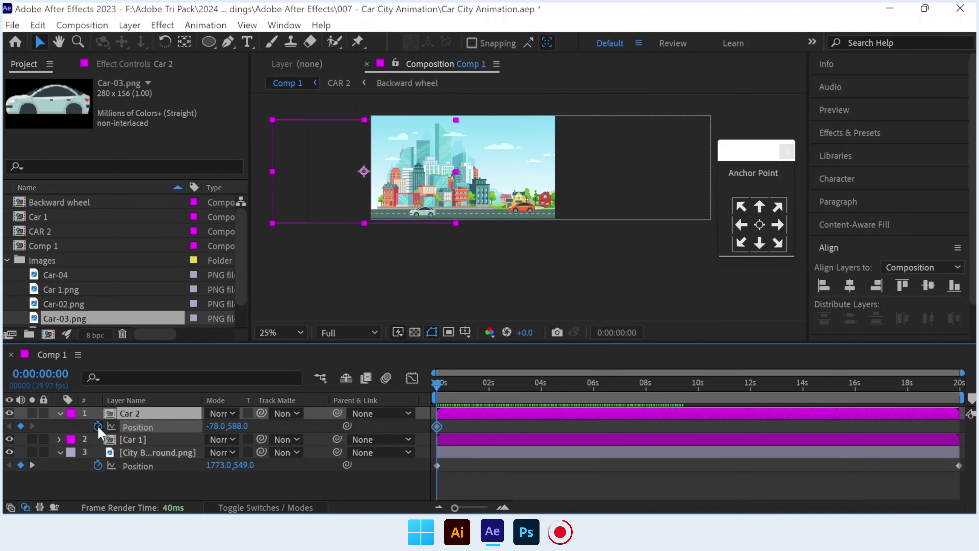
key(alt+shift+p)
drag(589, 400, 959, 383)
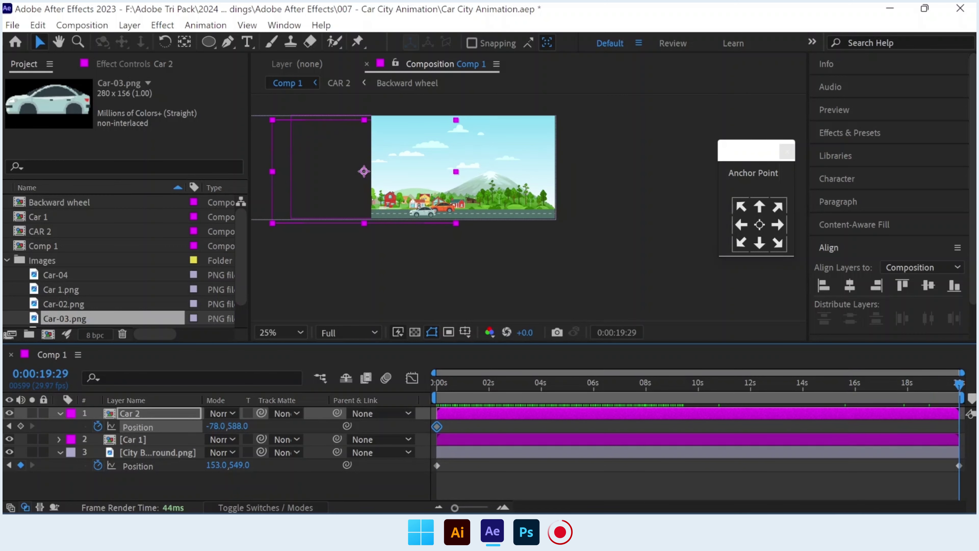
drag(434, 211, 334, 213)
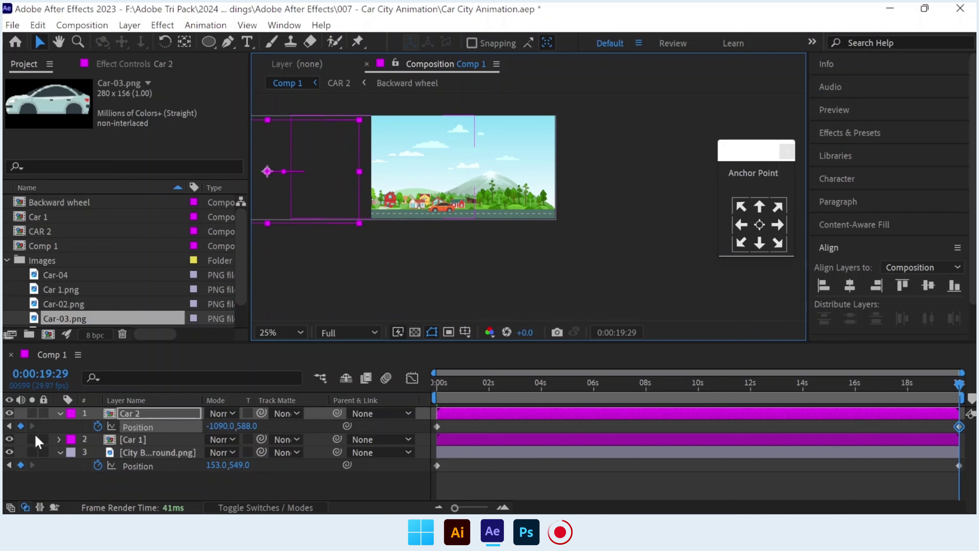
click(60, 413)
click(101, 486)
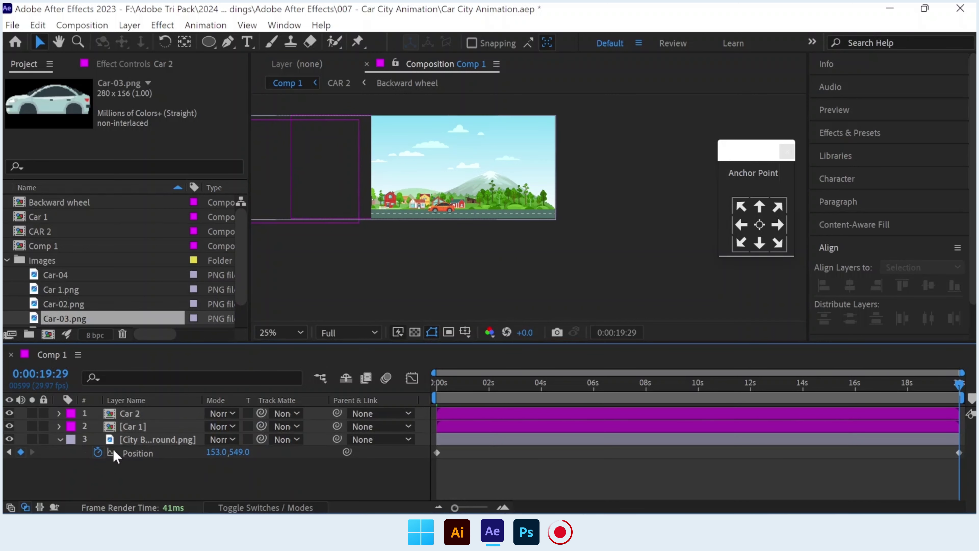
click(138, 413)
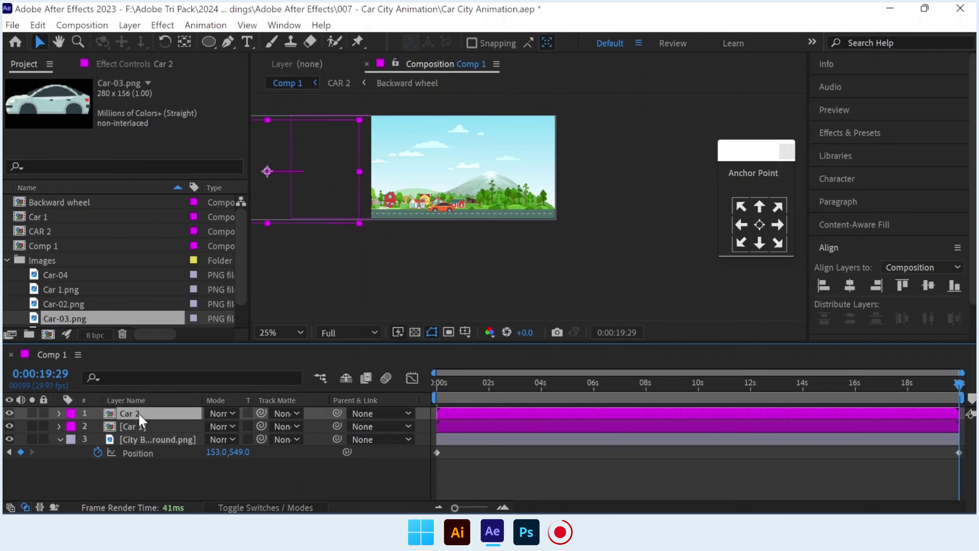
Duplicate the Car 2 layer and CAR 2 comp into a CAR 3 comp used by Car 3.
key(ctrl+d)
click(54, 233)
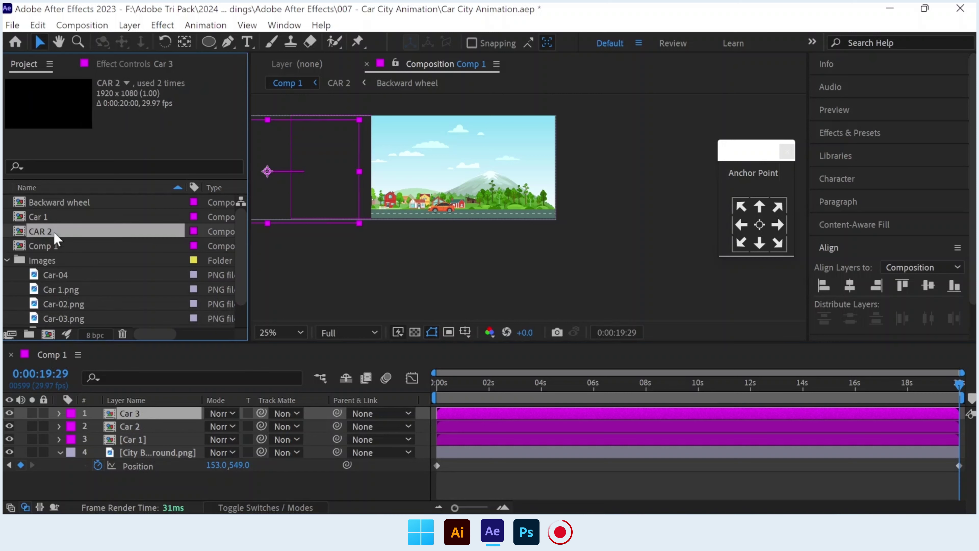
key(ctrl+d)
drag(57, 246, 135, 411)
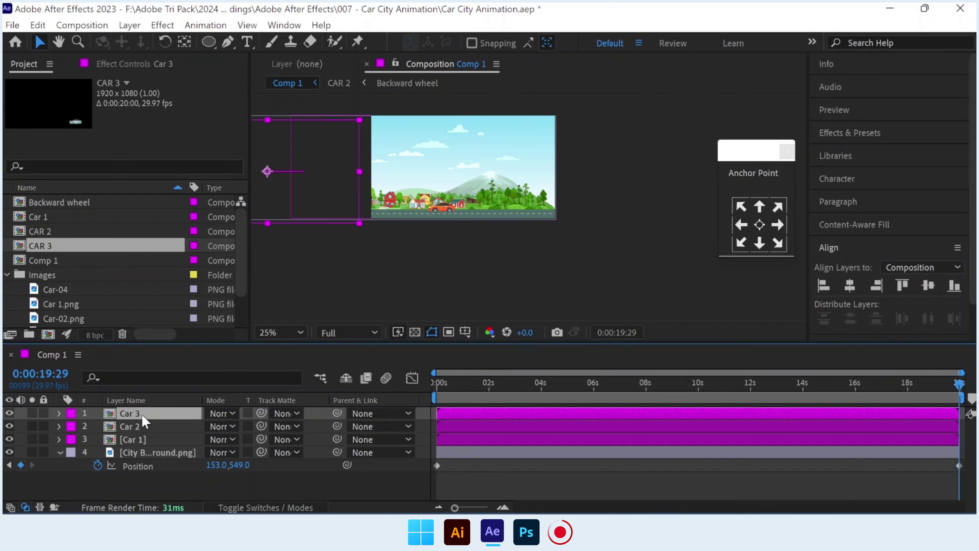
In the CAR 3 precomp, replace the car body with the green Car 1.png.
double_click(141, 413)
click(146, 435)
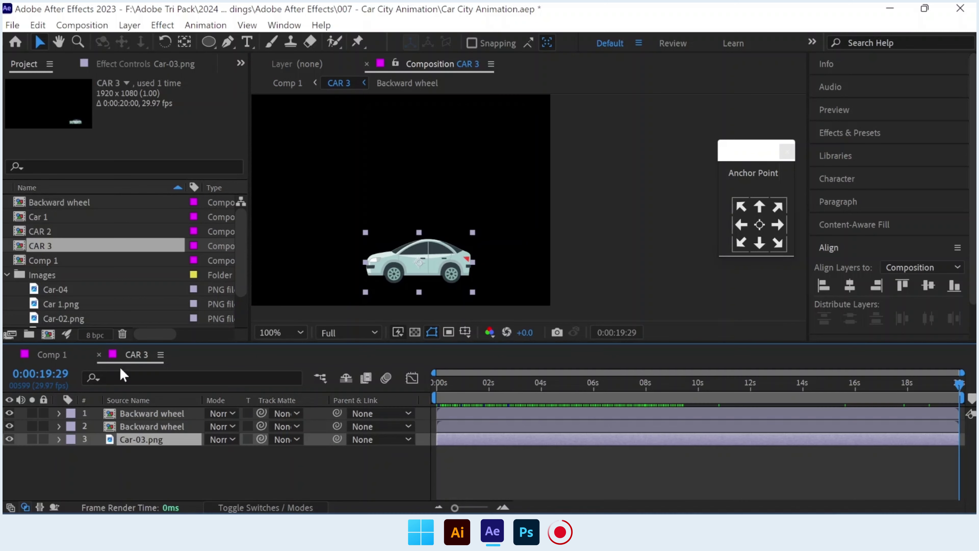
click(81, 304)
scroll(81, 309, down, 3)
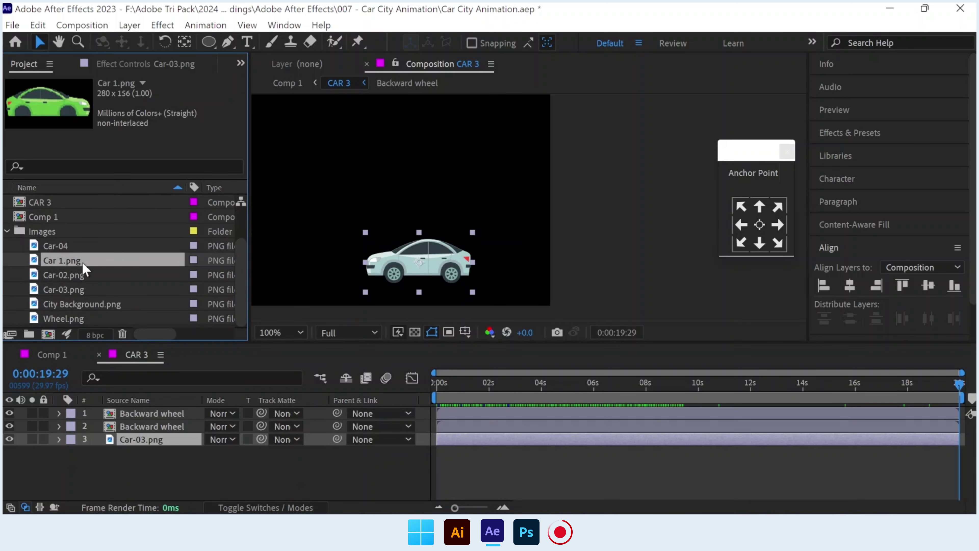
drag(86, 269, 150, 439)
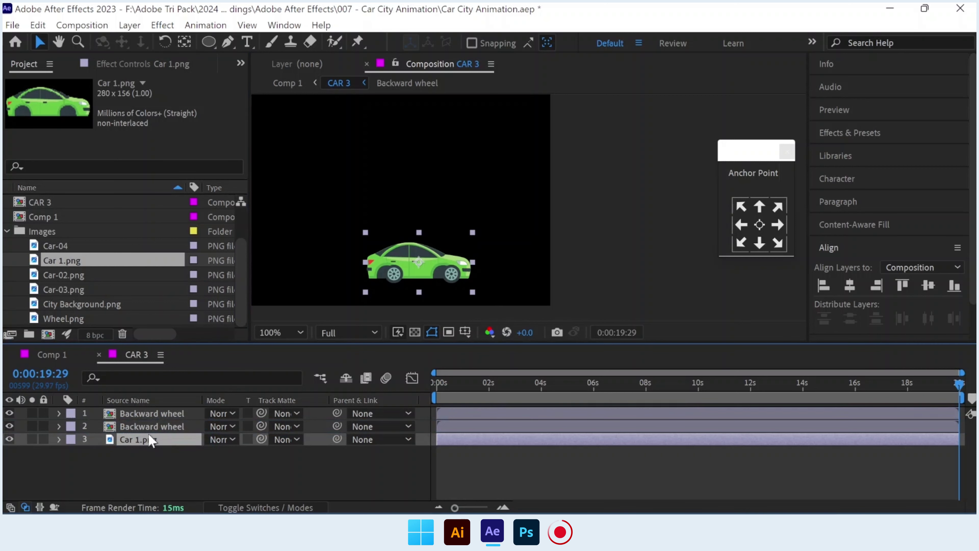
click(151, 426)
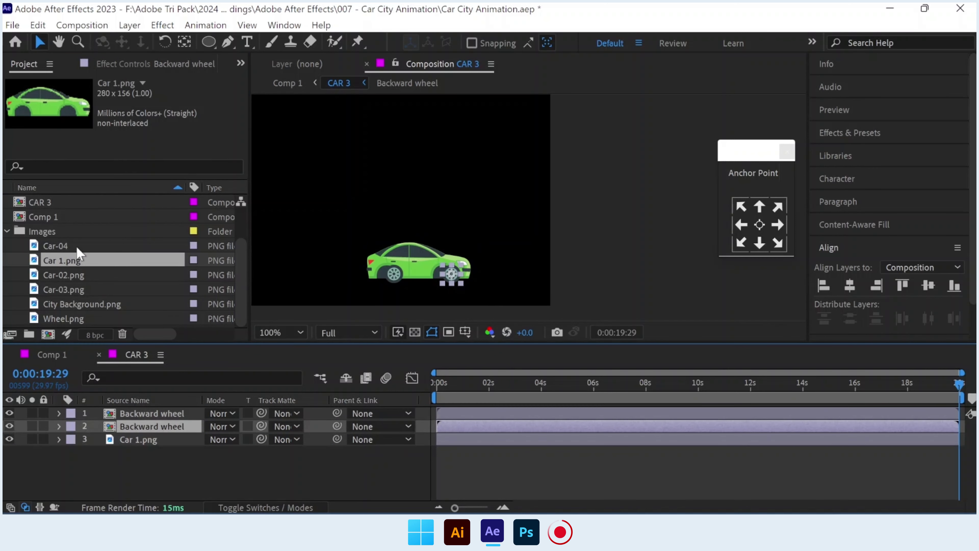
scroll(78, 253, up, 3)
click(71, 205)
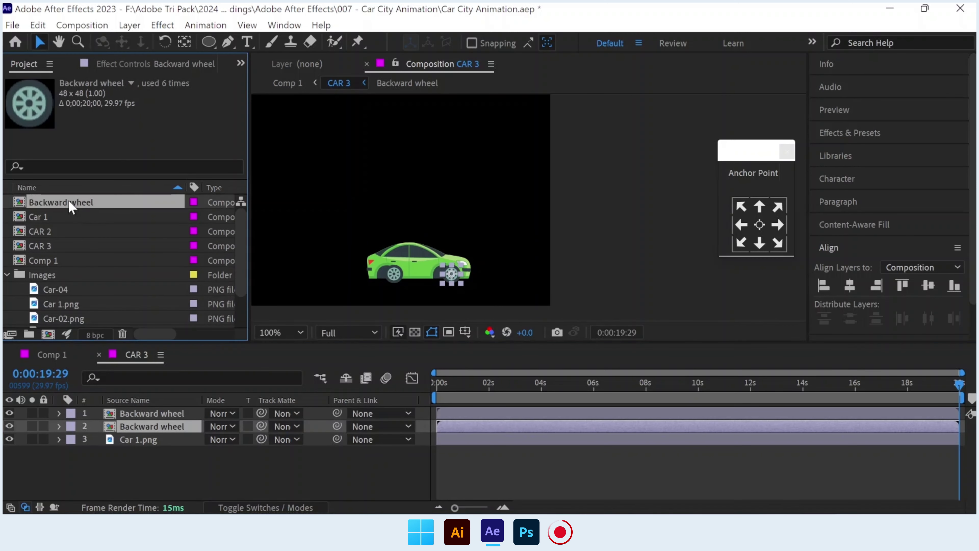
Duplicate the Backward wheel comp and rename the copy Forward Wheel.
key(ctrl+d)
right_click(69, 216)
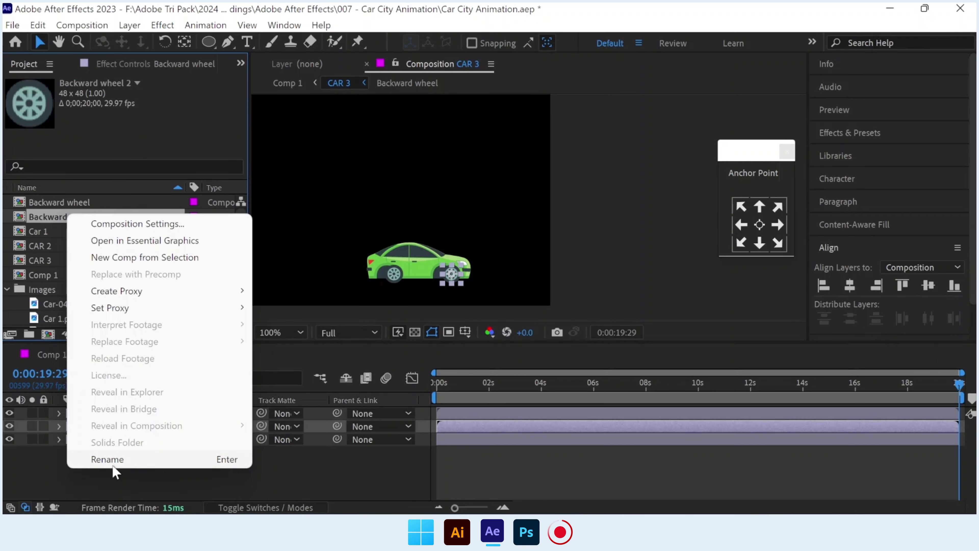
click(112, 461)
text(Forward Wheel)
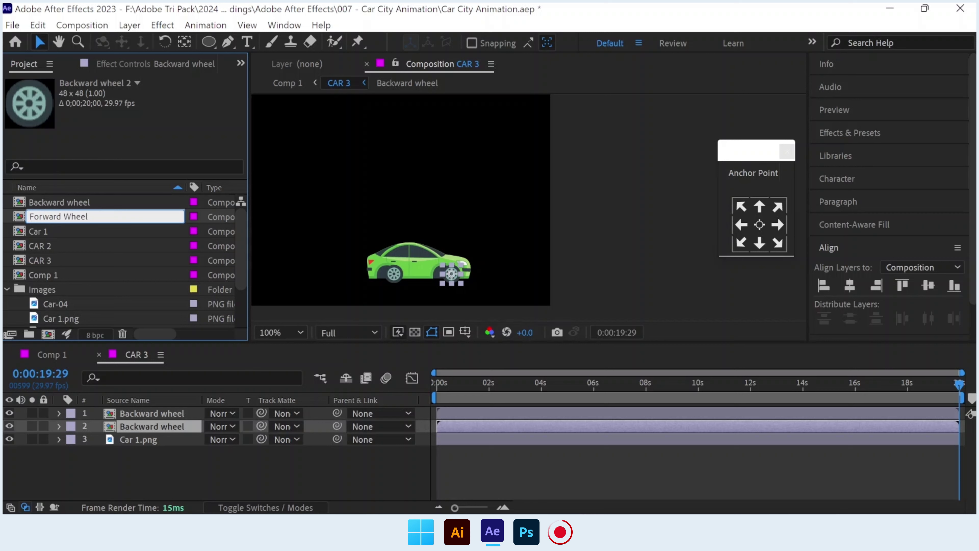
key(Return)
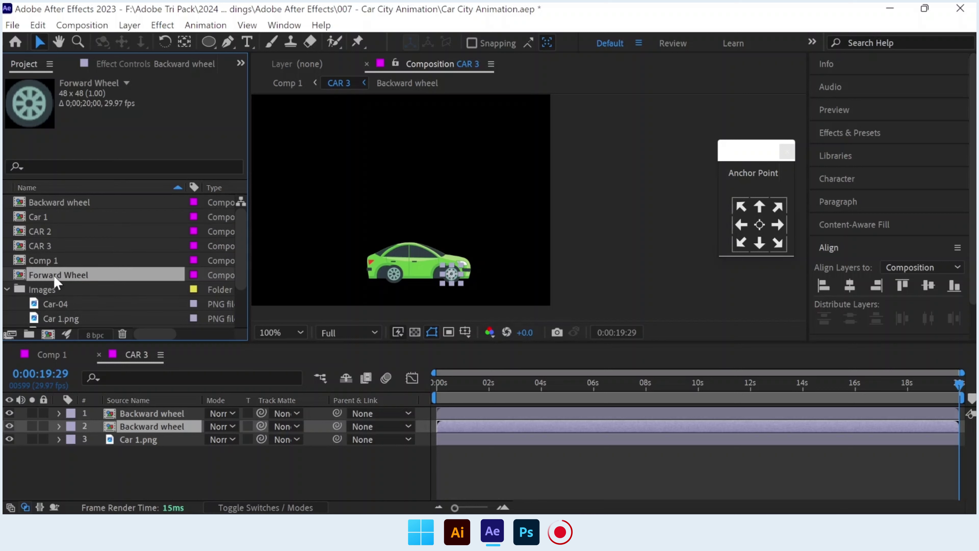
Replace the wheel layer's source with the Forward Wheel comp.
click(149, 413)
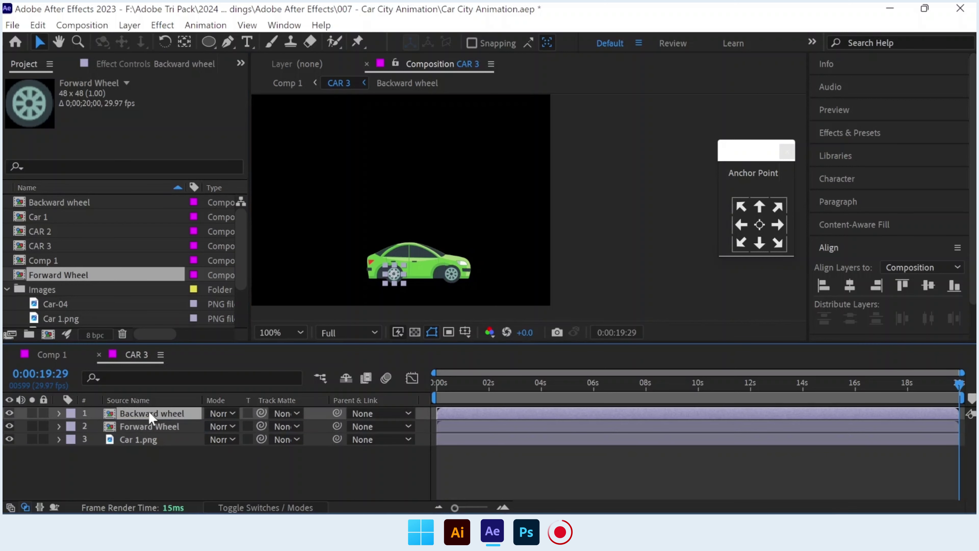
alt+drag(77, 274, 137, 412)
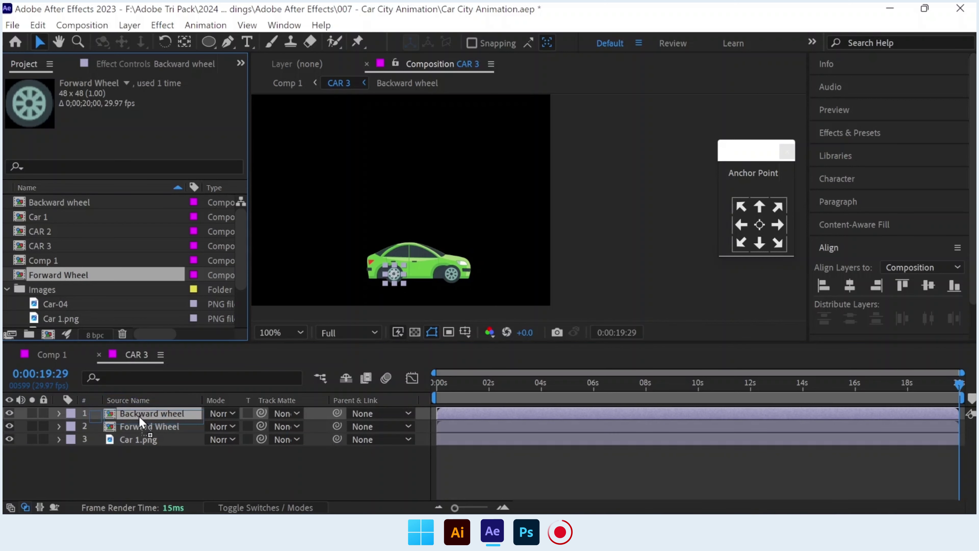
scroll(397, 275, up, 2)
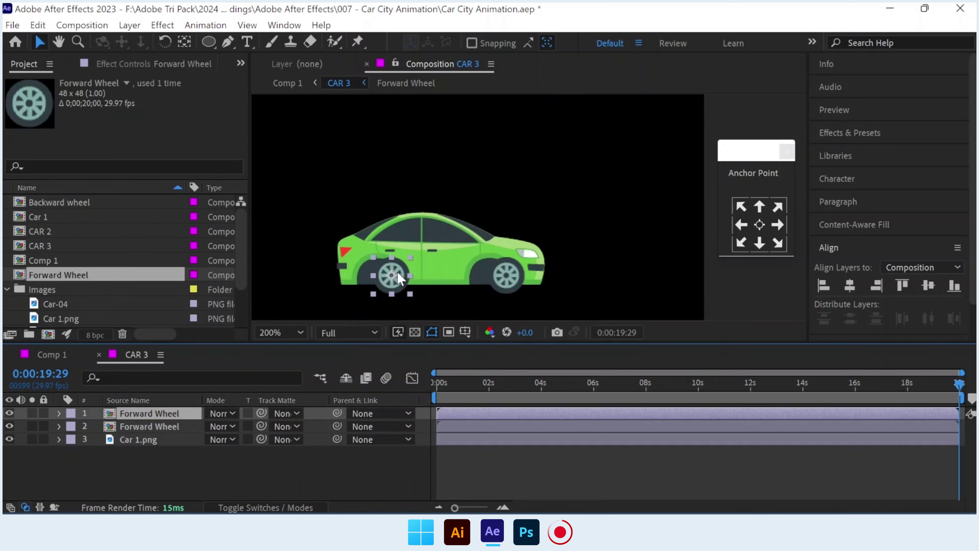
scroll(399, 276, up, 2)
Fit the rear and front wheels into the green car's wheel arches.
drag(399, 272, 368, 273)
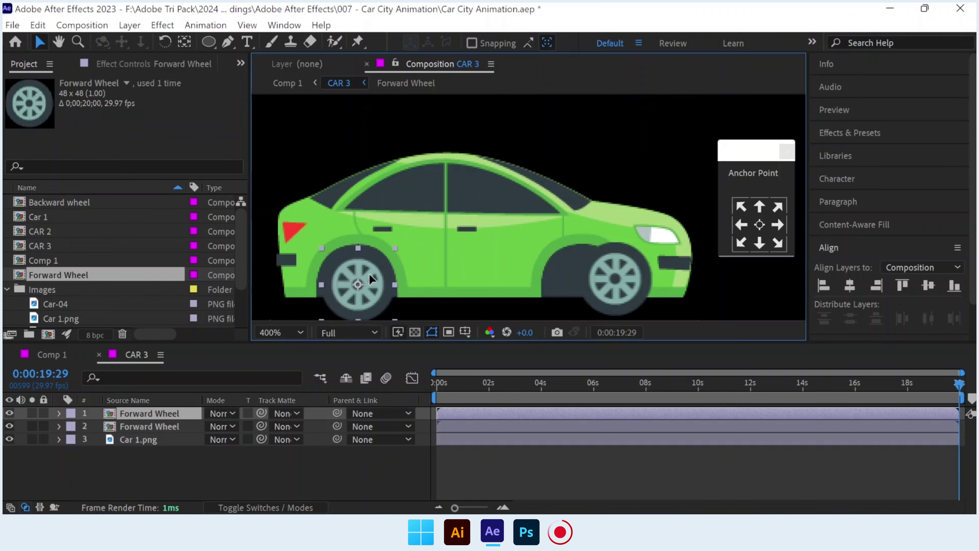
drag(627, 277, 597, 282)
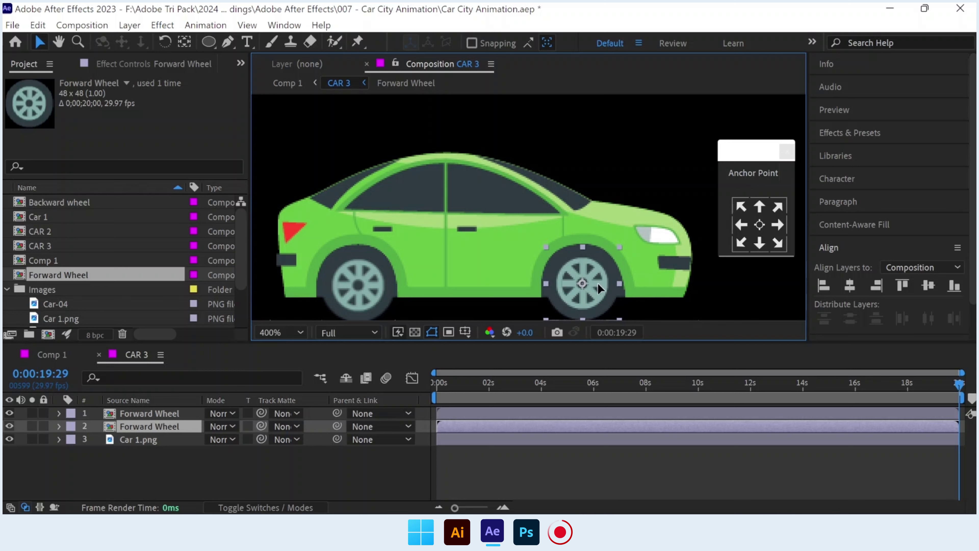
scroll(520, 261, down, 1)
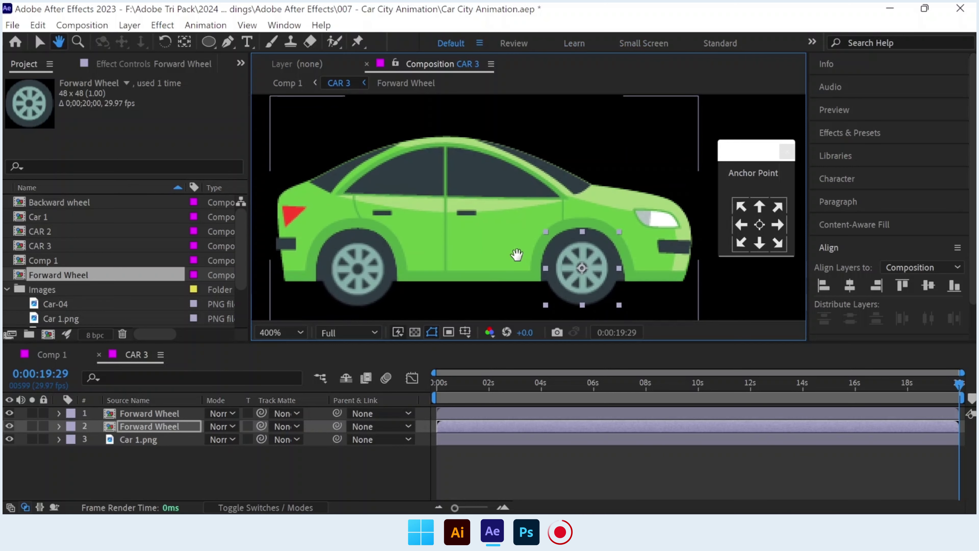
drag(573, 255, 572, 259)
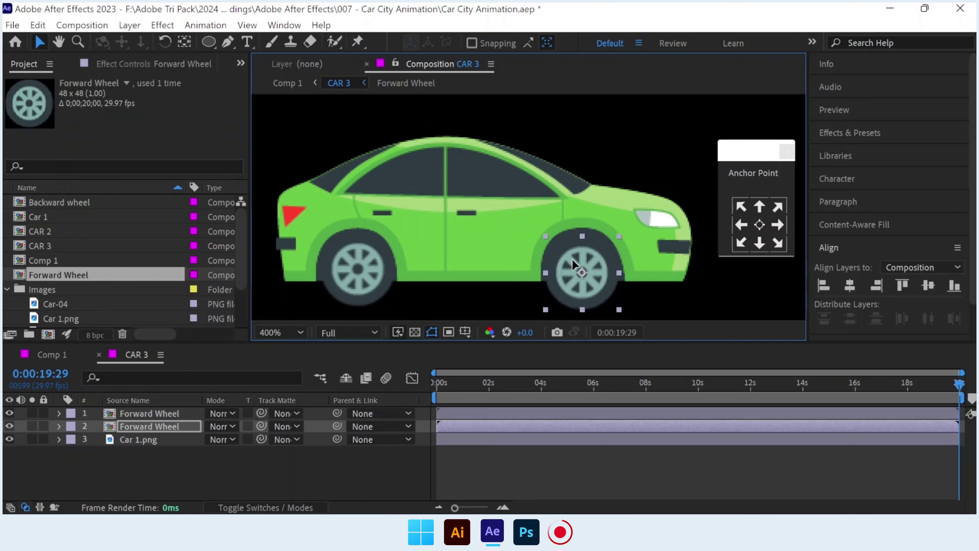
click(366, 266)
key(Down)
key(Down)
key(Down)
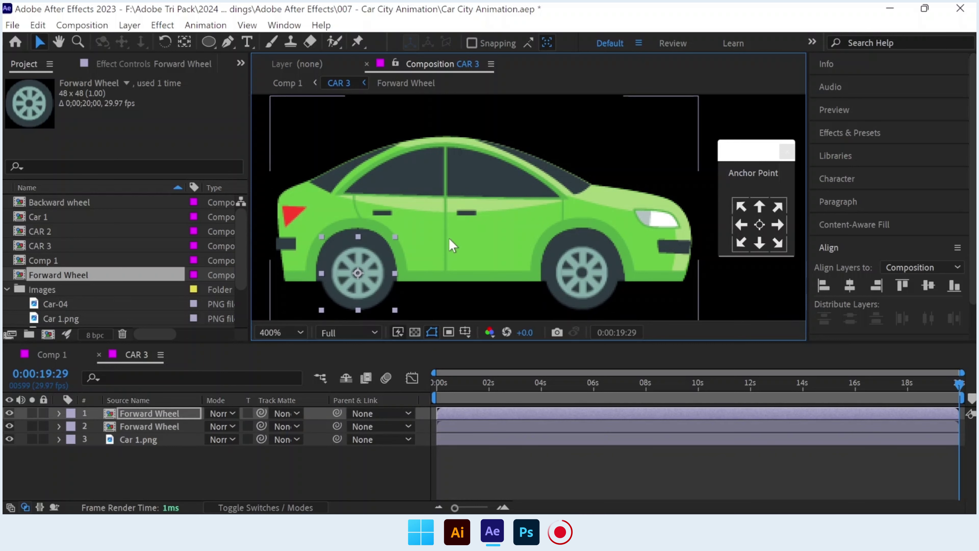
key(h)
mouse_move(464, 230)
mouse_down()
mouse_move(464, 240)
mouse_move(465, 226)
mouse_up()
key(v)
key(comma)
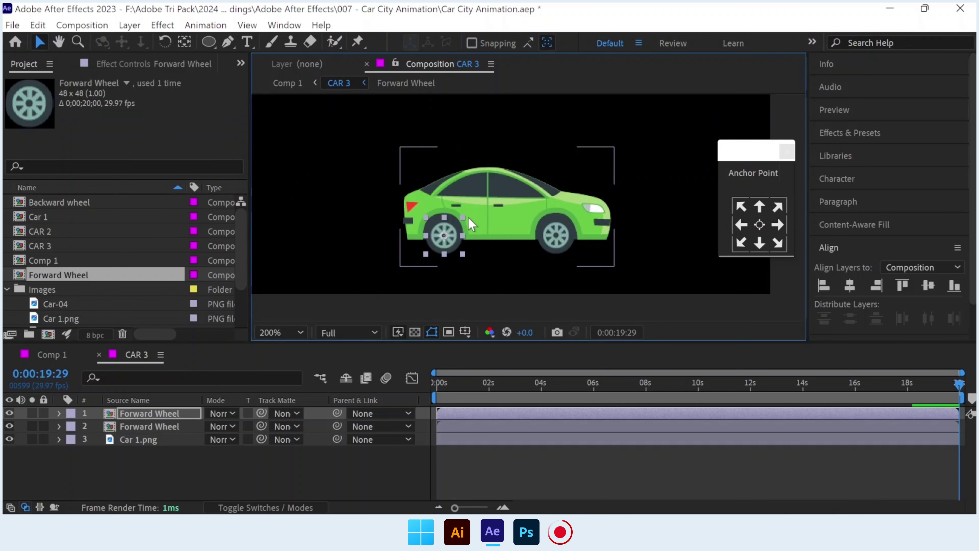
Set both Forward Wheel layers' end Rotation to 3x+0.0° and preview the forward spin.
click(454, 425)
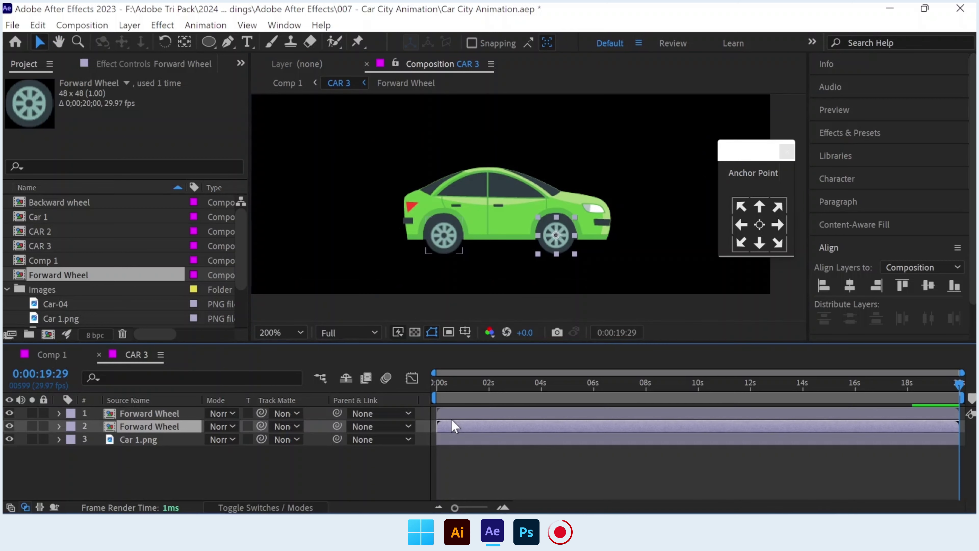
shift+click(455, 415)
key(r)
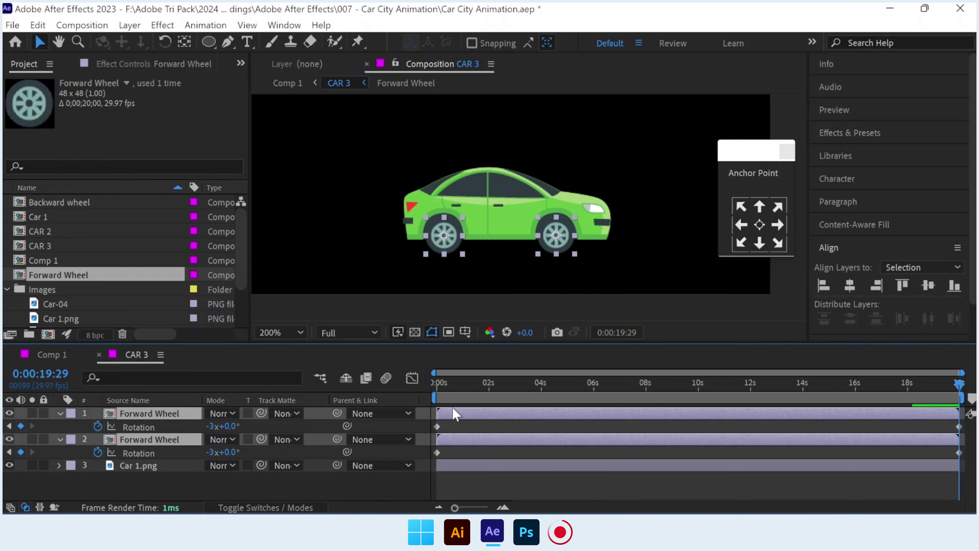
key(space)
drag(521, 384, 959, 383)
click(213, 426)
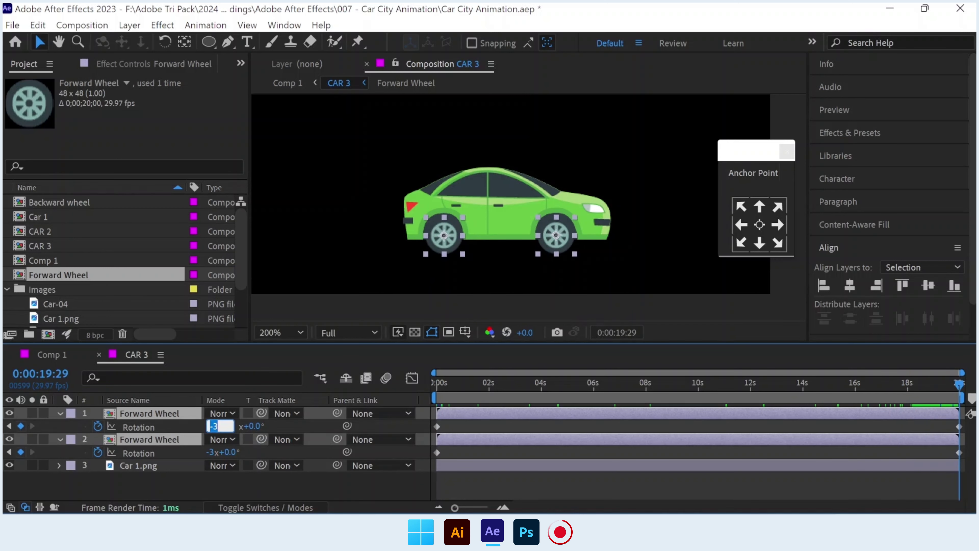
text(3)
key(Return)
key(space)
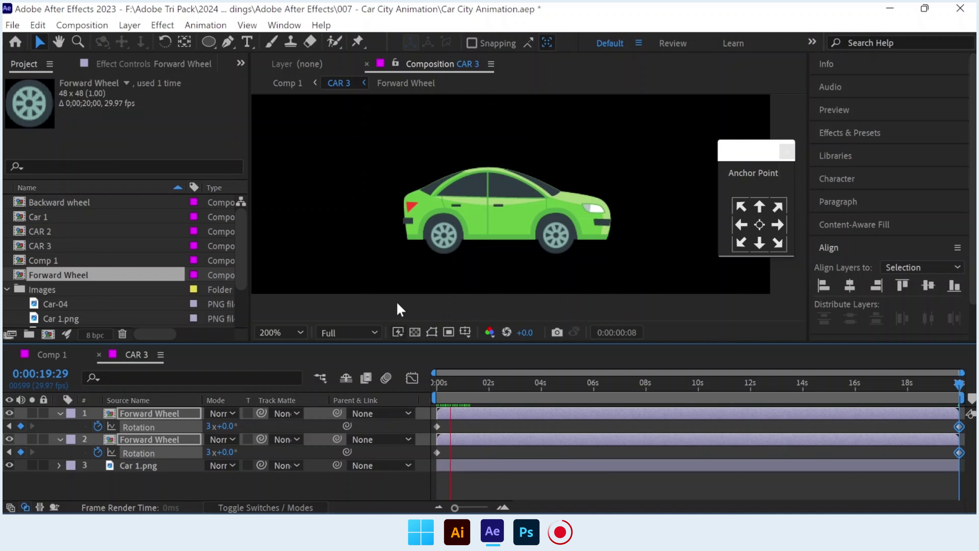
key(space)
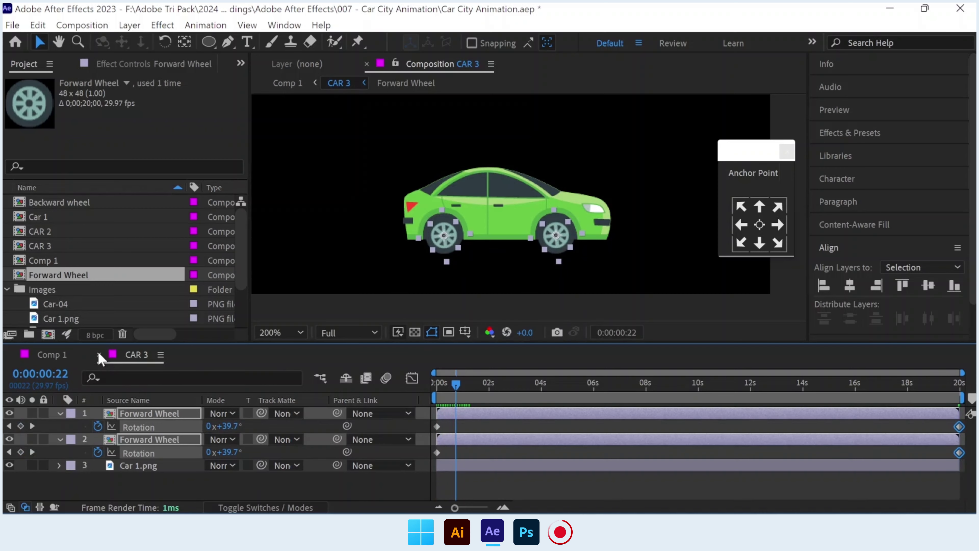
Return to Comp 1 and delete Car 3's end Position keyframe.
click(99, 354)
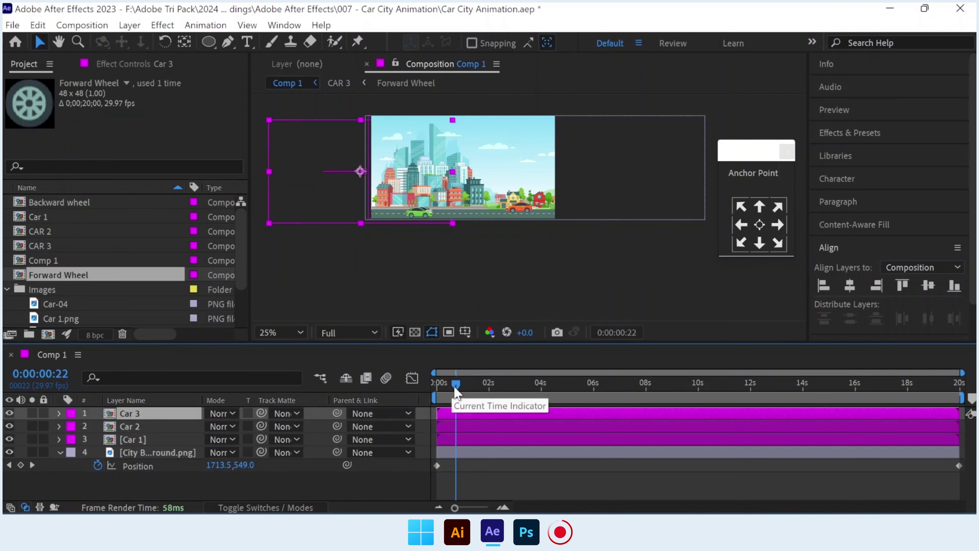
key(Home)
key(p)
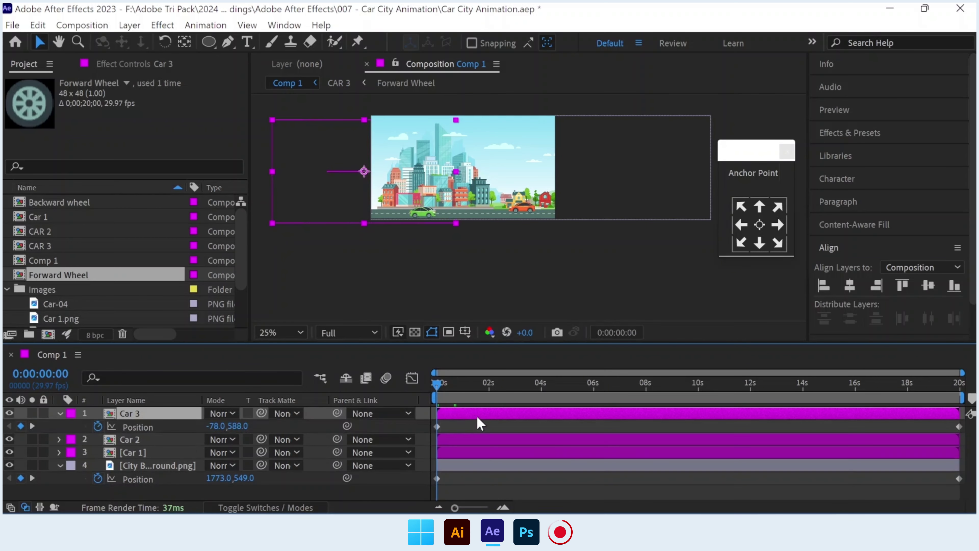
click(958, 427)
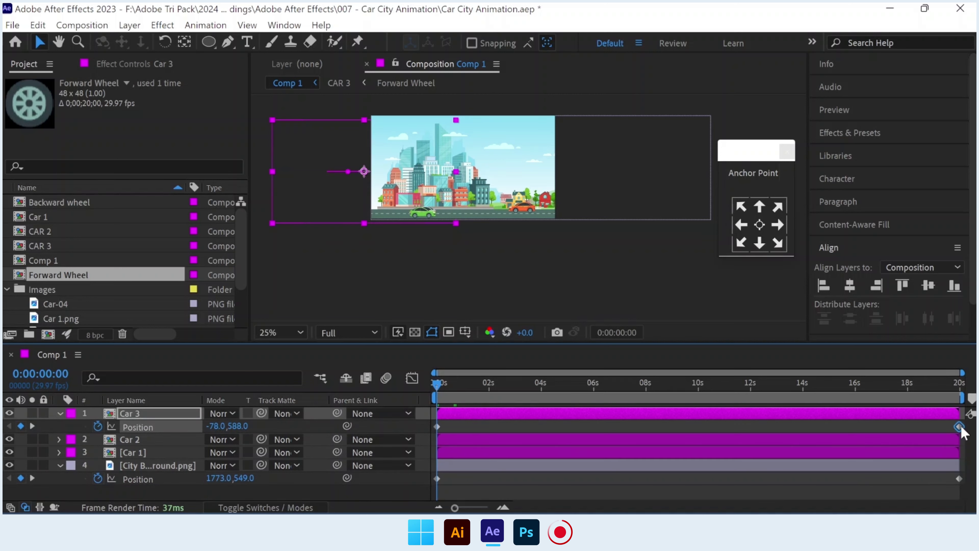
key(Delete)
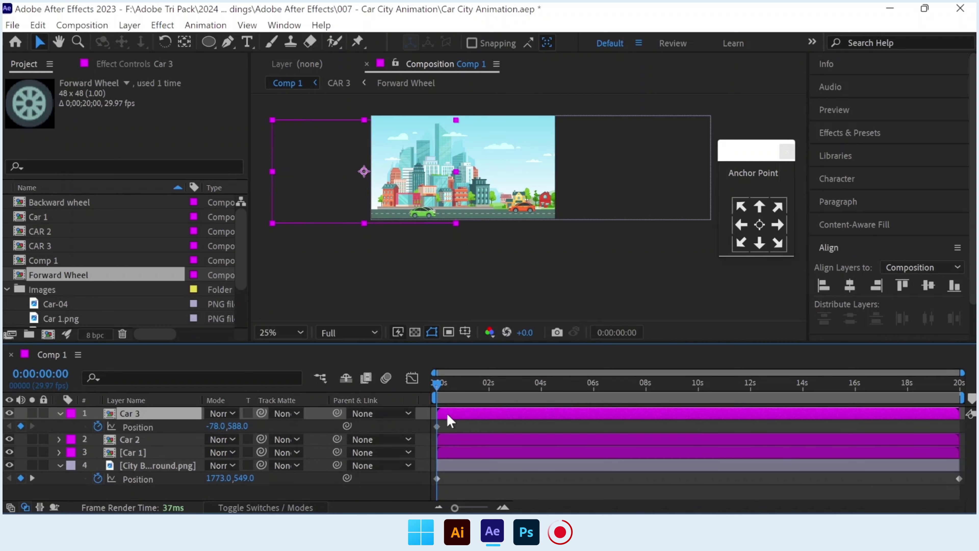
Raise the white Car 2 slightly on the road.
scroll(416, 208, up, 2)
key(h)
mouse_move(353, 199)
mouse_down()
mouse_move(508, 222)
mouse_move(402, 242)
mouse_up()
key(v)
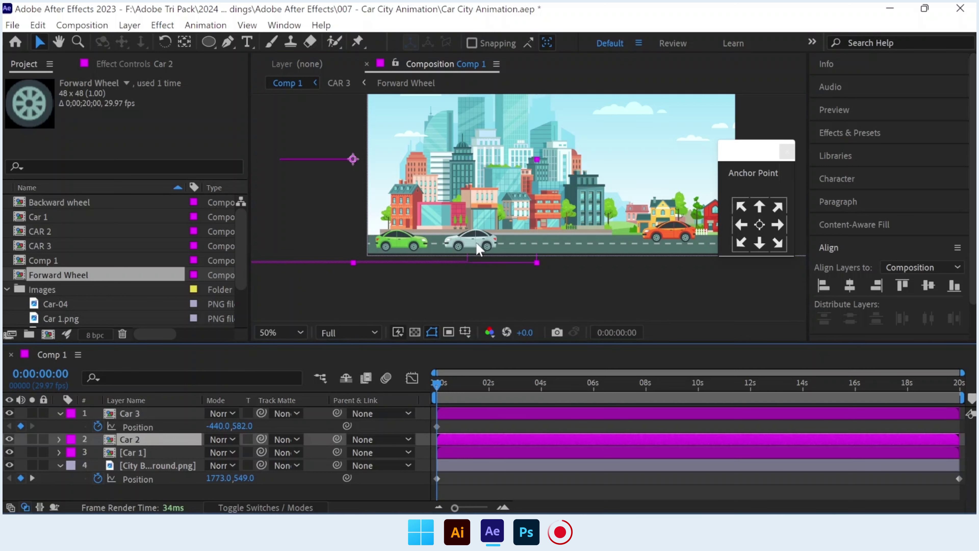
drag(477, 241, 474, 231)
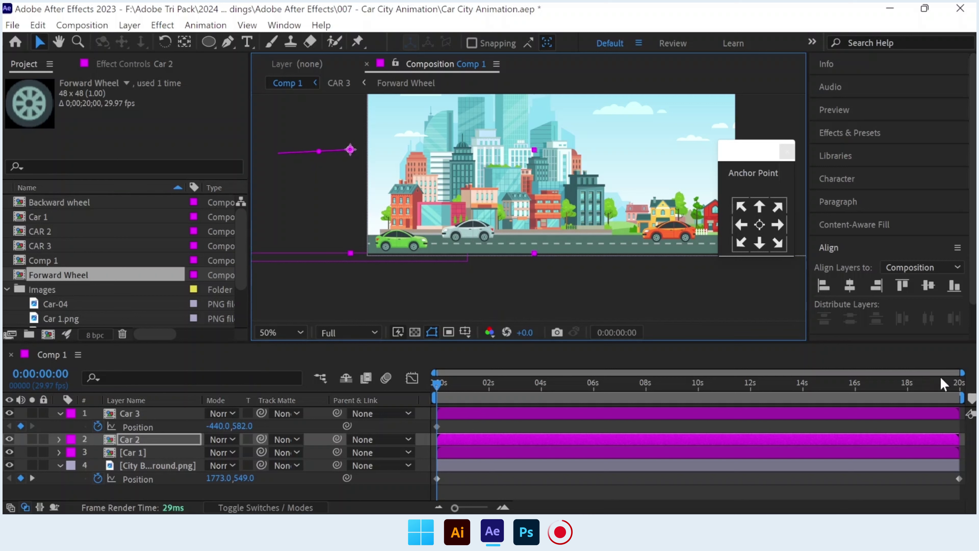
Raise Car 2's end position slightly at the last frame.
click(442, 441)
key(p)
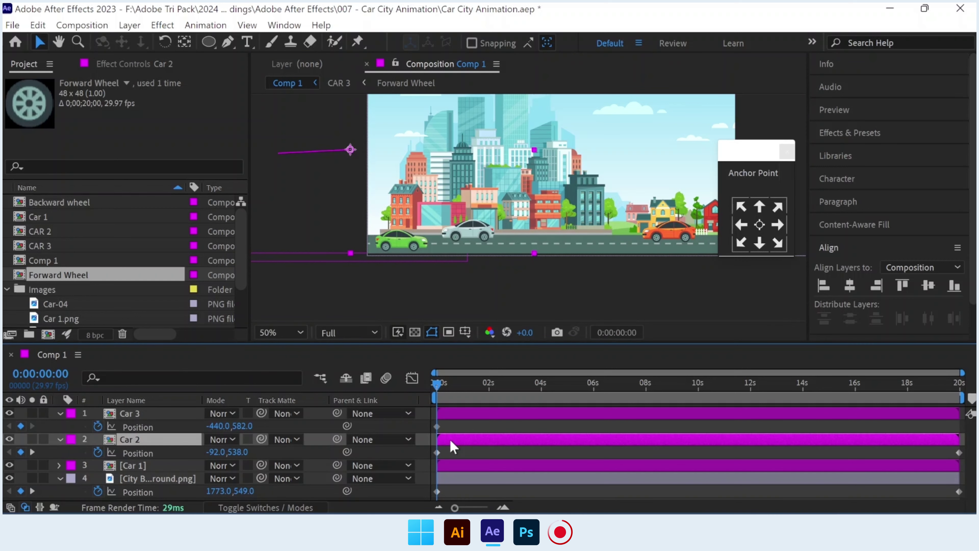
click(948, 378)
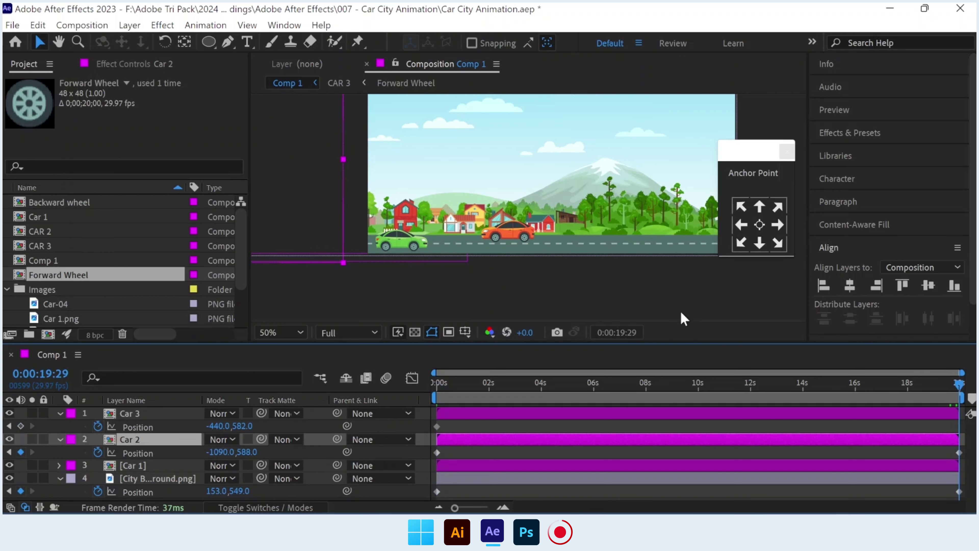
drag(323, 215, 564, 229)
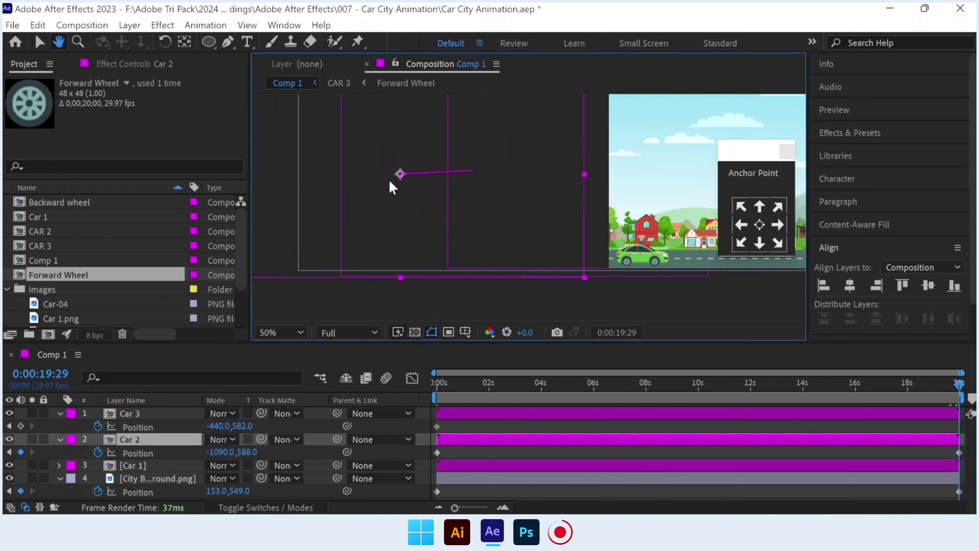
drag(399, 175, 399, 167)
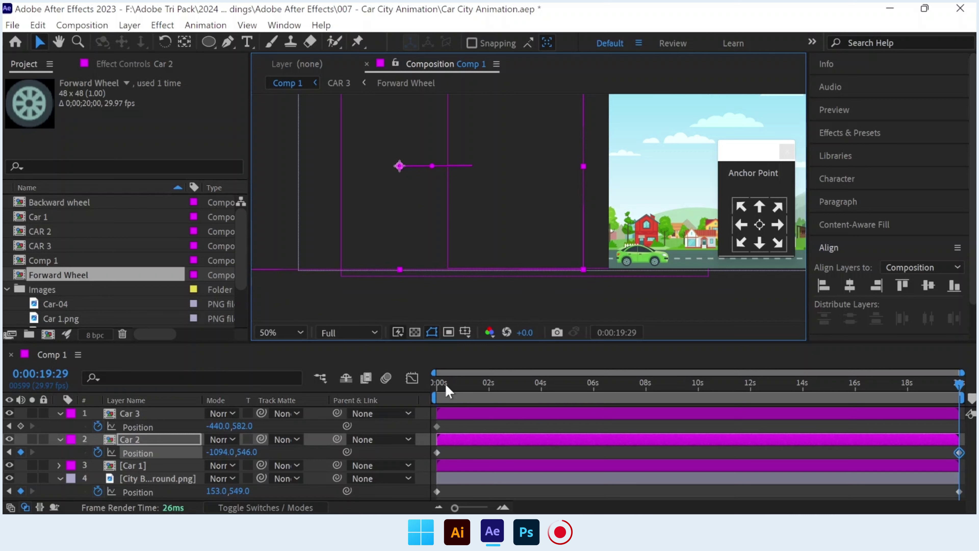
Give Car 3 an end Position keyframe of 1010,582 at 0:00:19:29, far right on the road.
drag(446, 385, 434, 385)
click(448, 413)
drag(597, 306, 265, 304)
drag(943, 384, 959, 385)
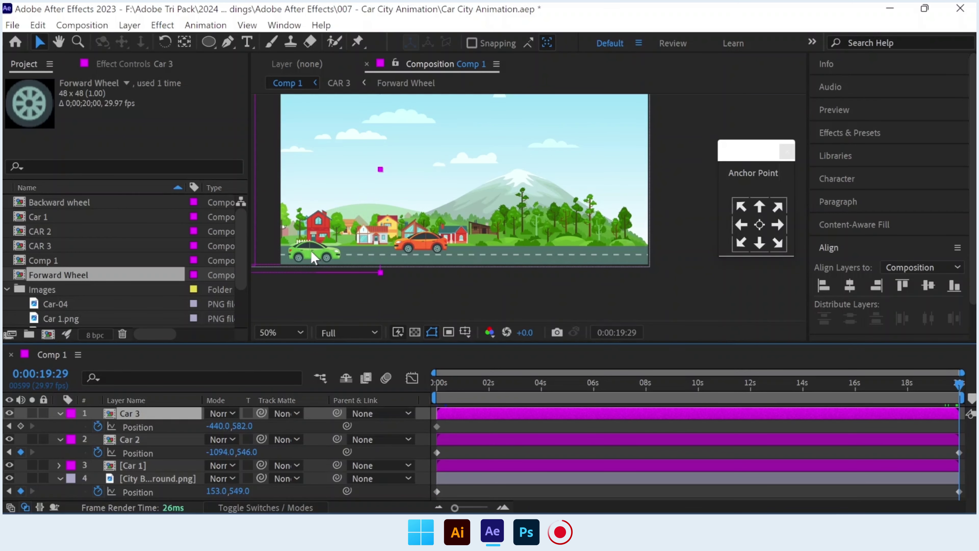
drag(313, 257, 463, 259)
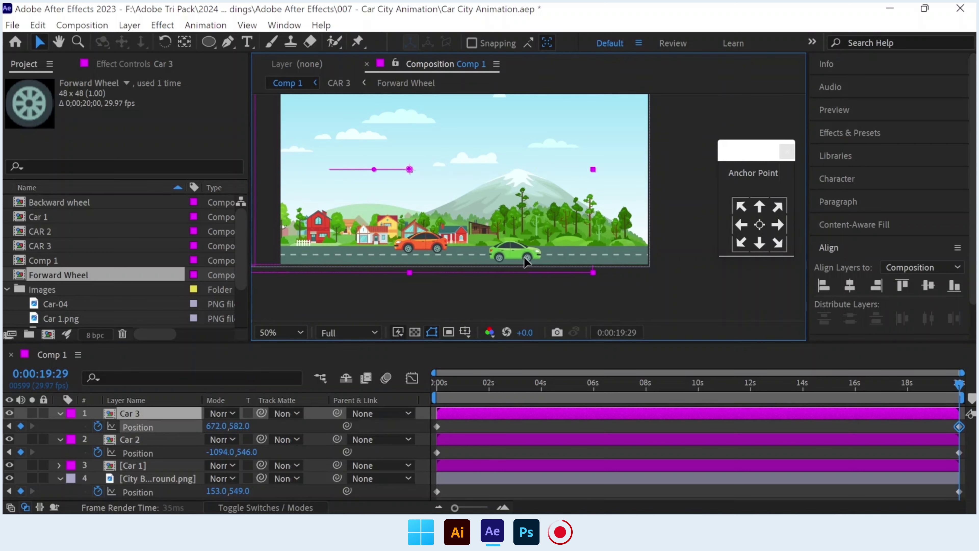
drag(523, 256, 588, 260)
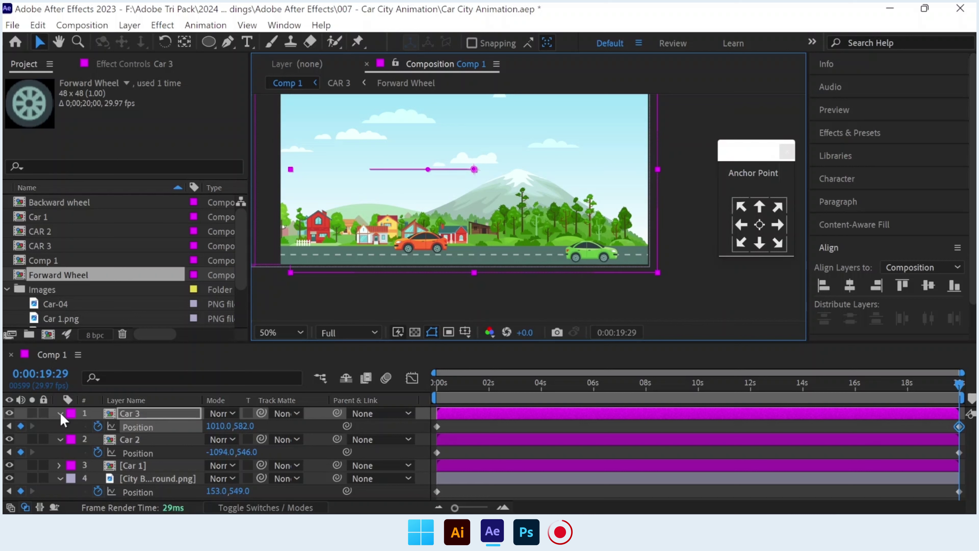
Duplicate the Car 3 layer and CAR 3 composition to create Car 4 and CAR 4.
click(142, 414)
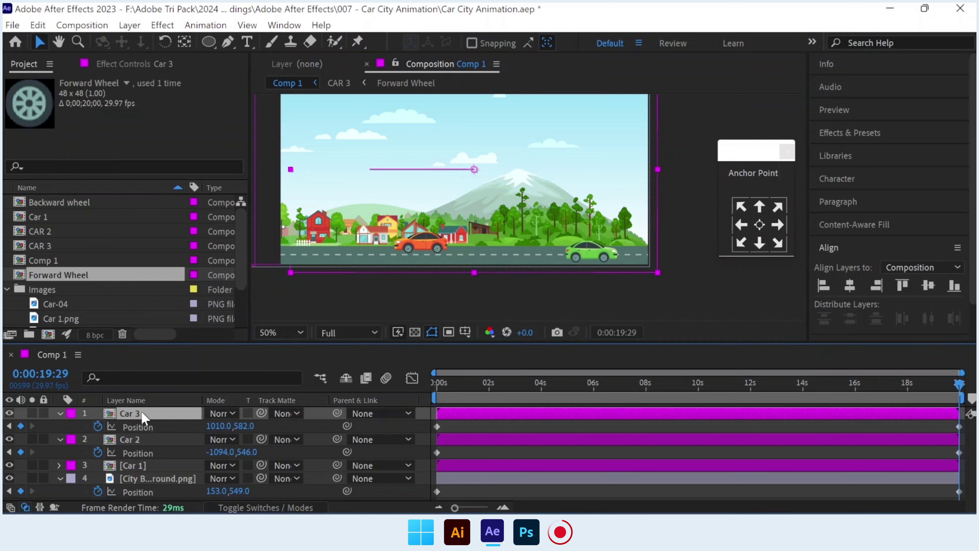
click(59, 412)
click(59, 426)
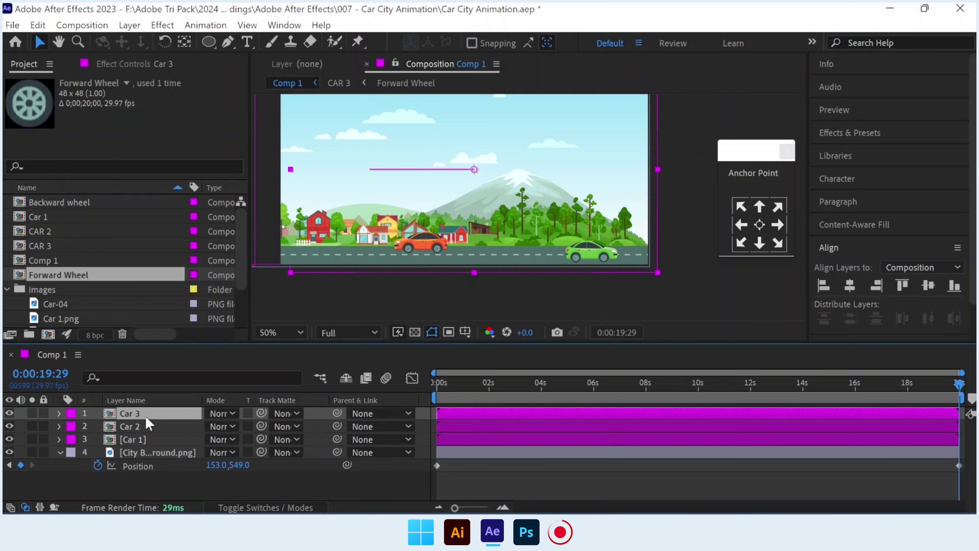
key(ctrl+d)
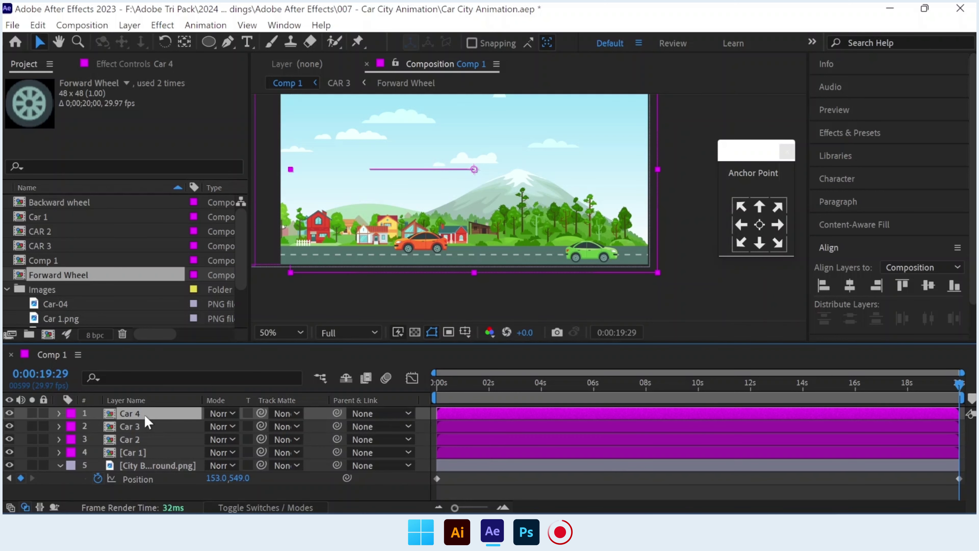
click(56, 248)
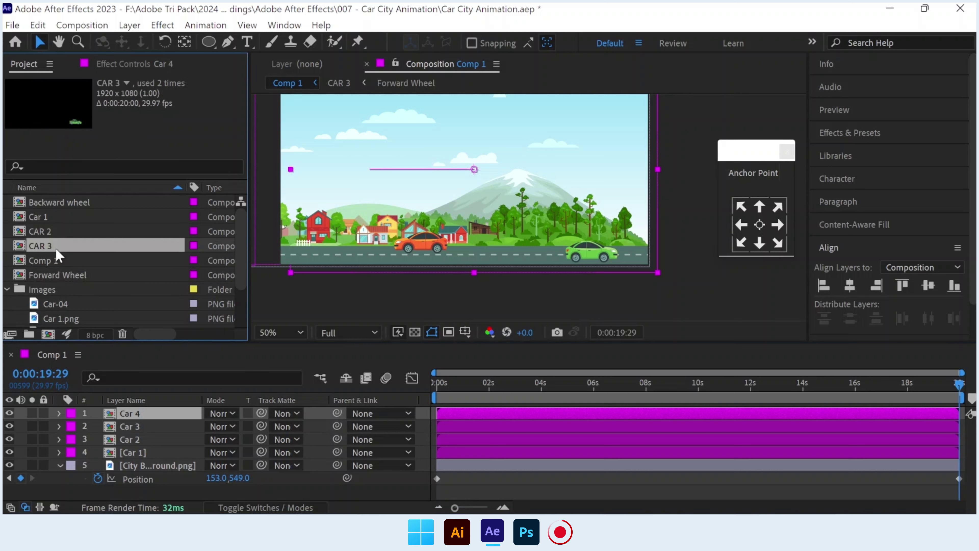
key(ctrl+d)
key(Return)
key(Return)
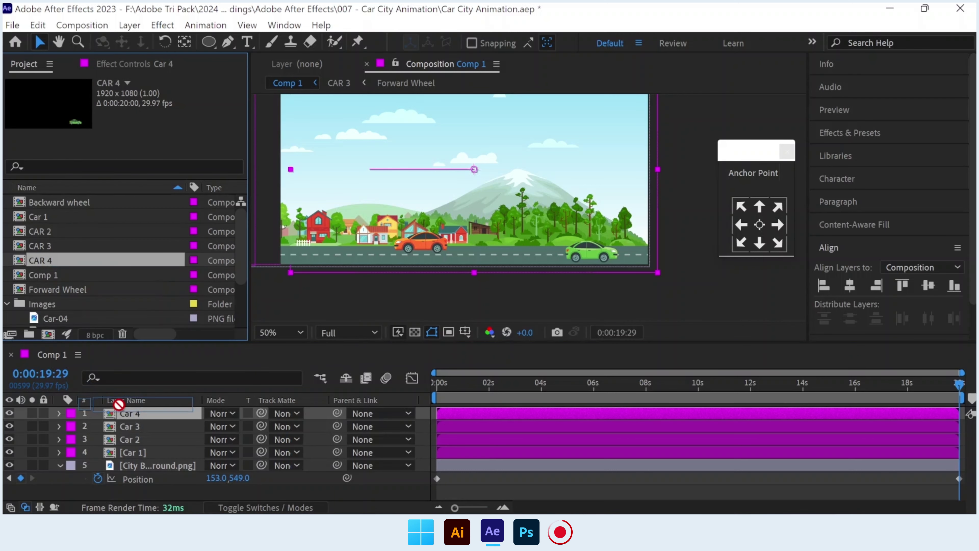
click(130, 414)
In the CAR 4 precomp, replace the green car body with the yellow Car-02.png.
double_click(129, 416)
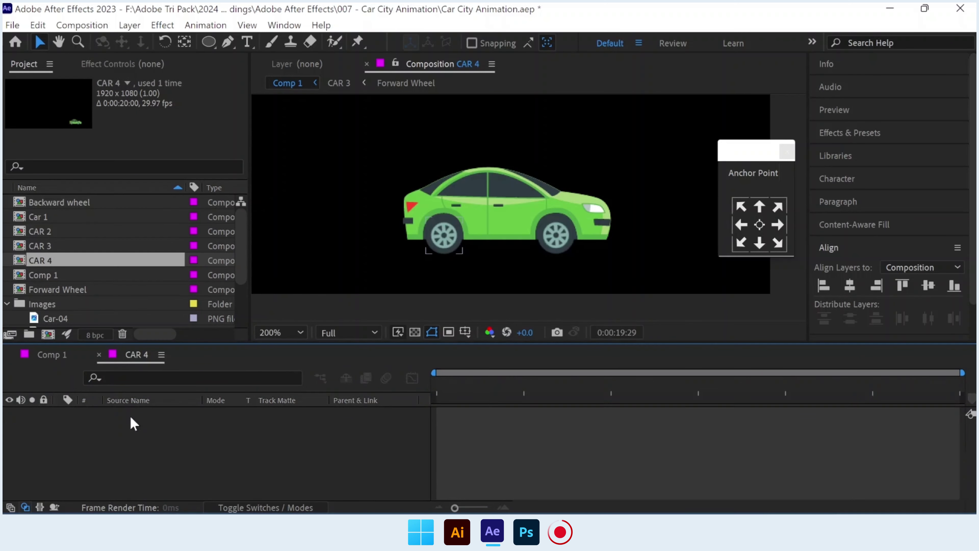
scroll(61, 261, down, 2)
scroll(77, 301, down, 1)
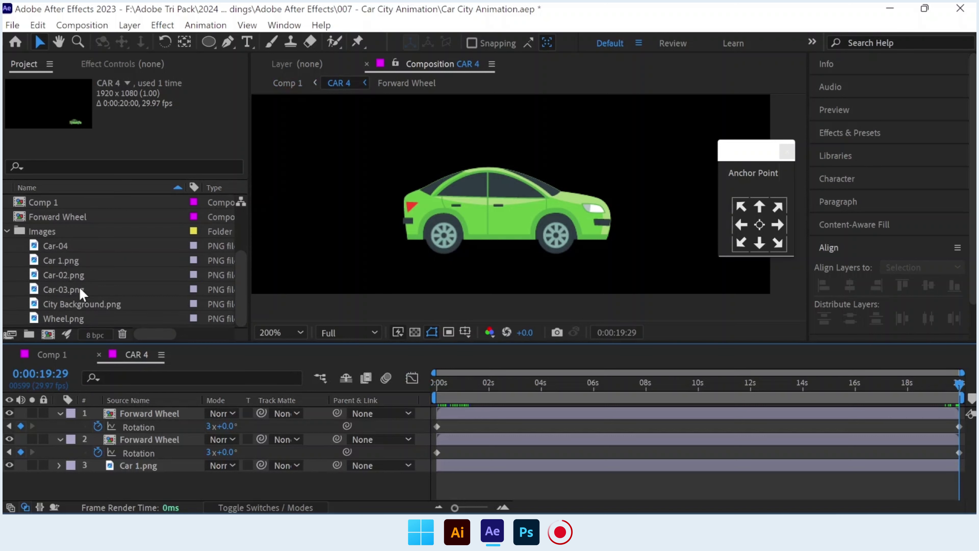
click(82, 293)
click(87, 277)
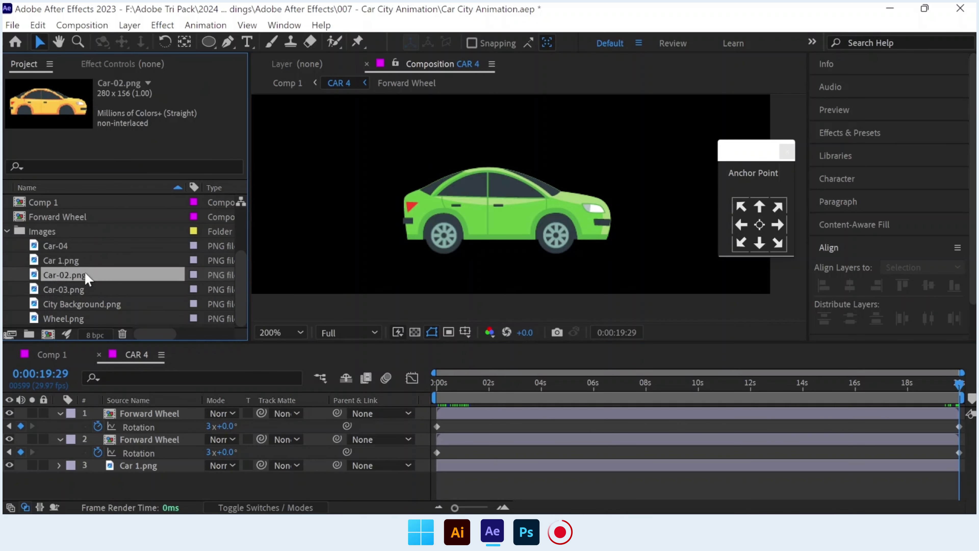
click(57, 360)
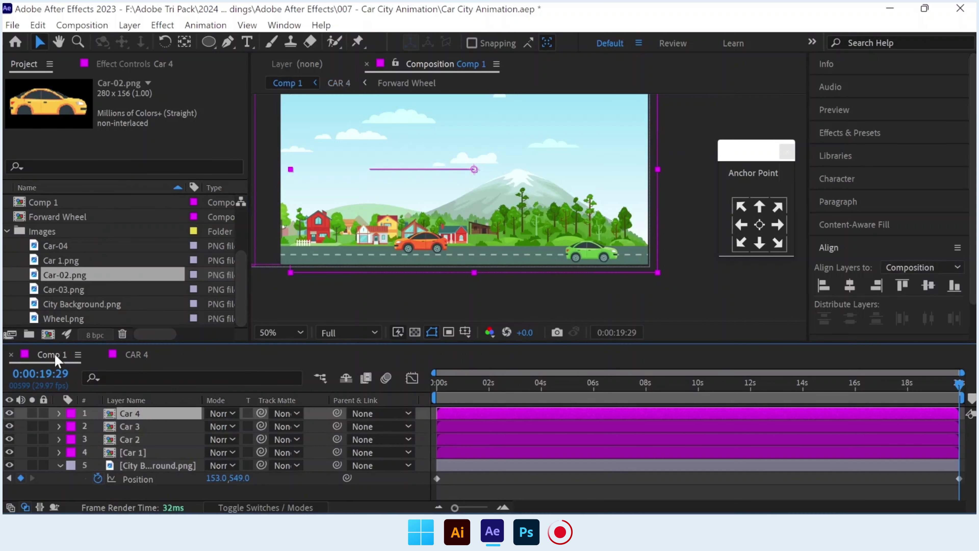
click(476, 384)
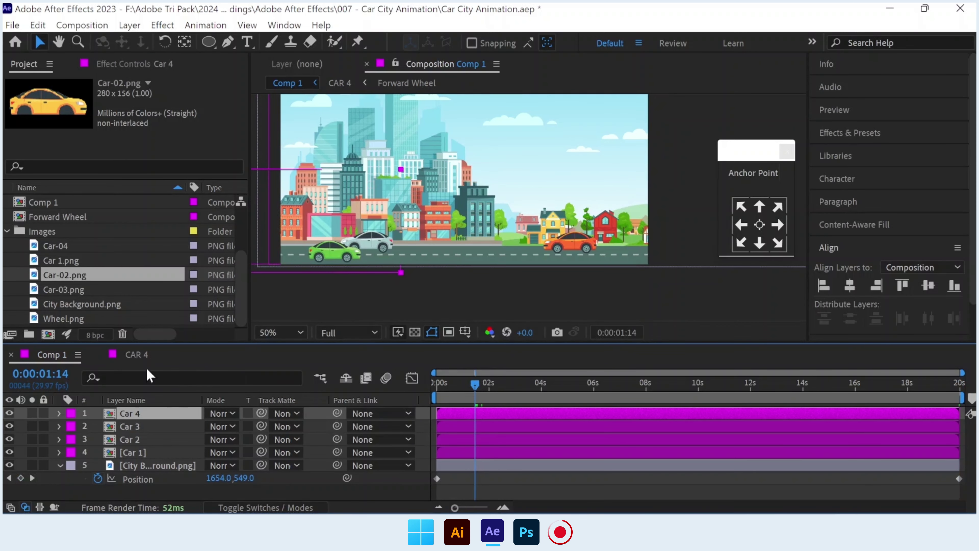
click(137, 355)
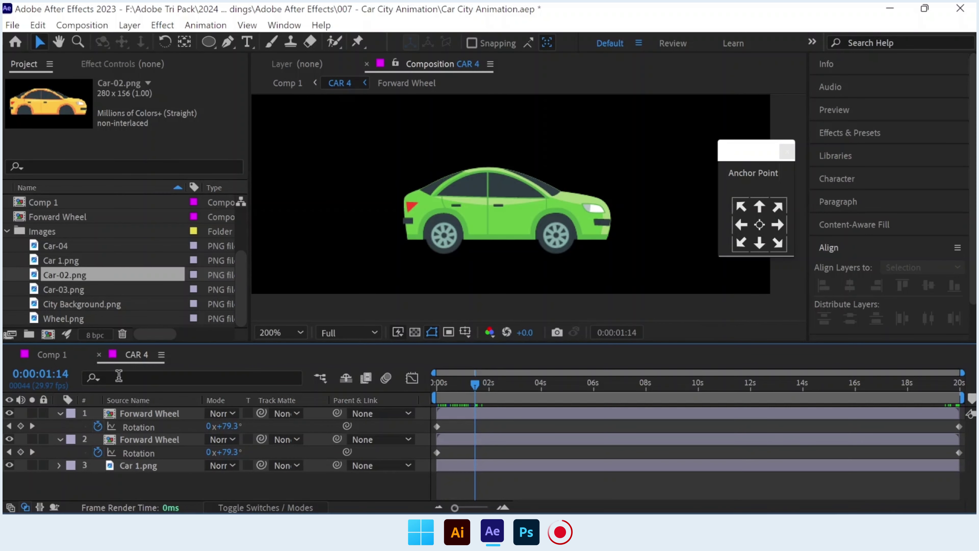
click(143, 464)
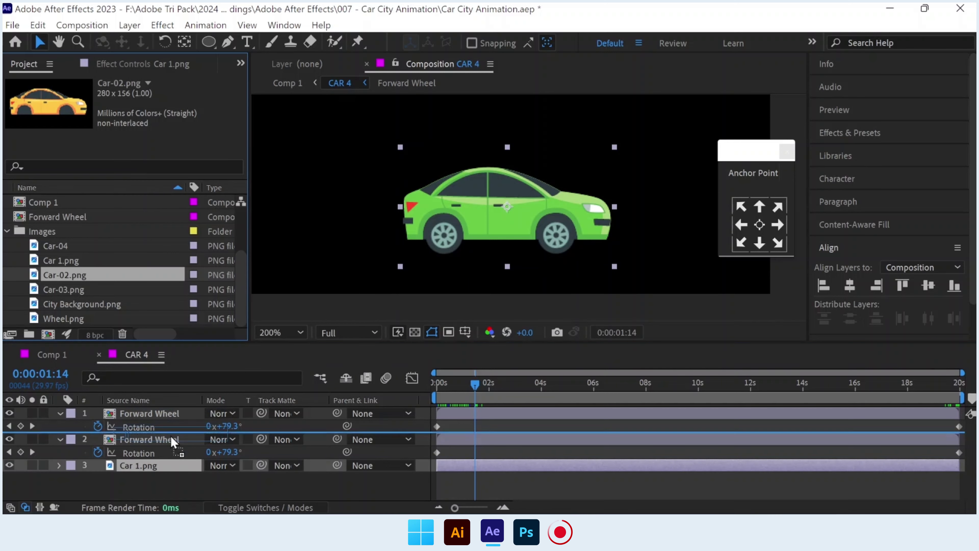
drag(87, 278, 154, 466)
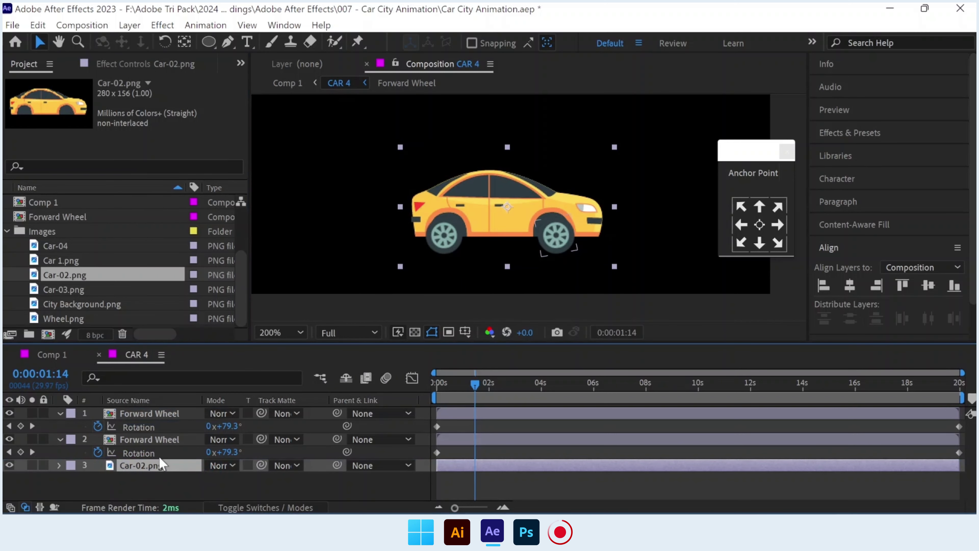
click(148, 442)
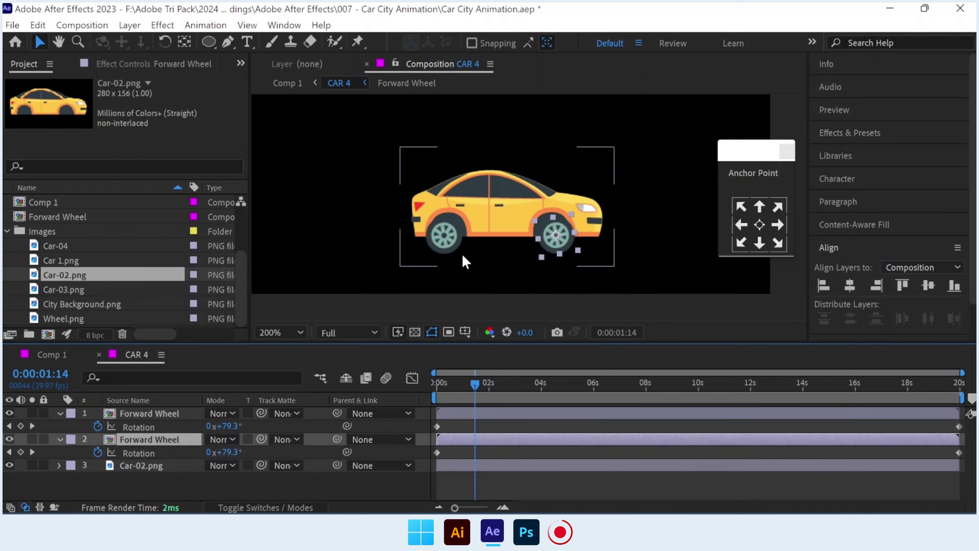
Scale the yellow car body to 109% and nudge it up slightly.
click(159, 466)
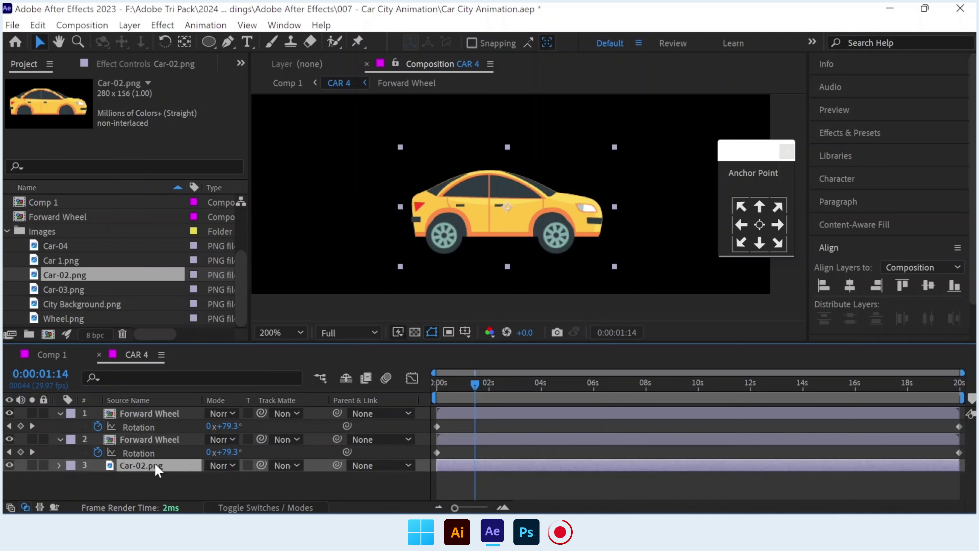
key(s)
drag(226, 477, 235, 479)
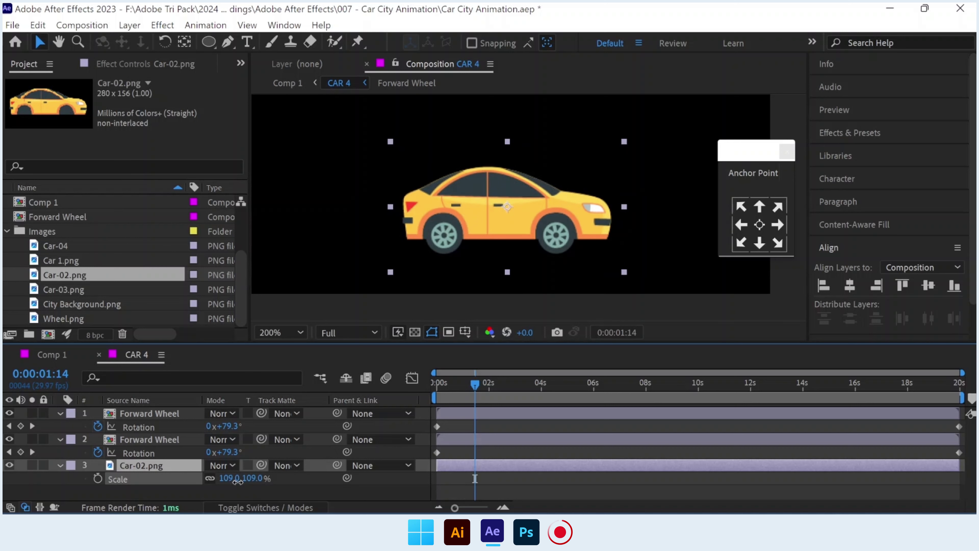
click(244, 469)
key(Up)
key(Up)
key(Up)
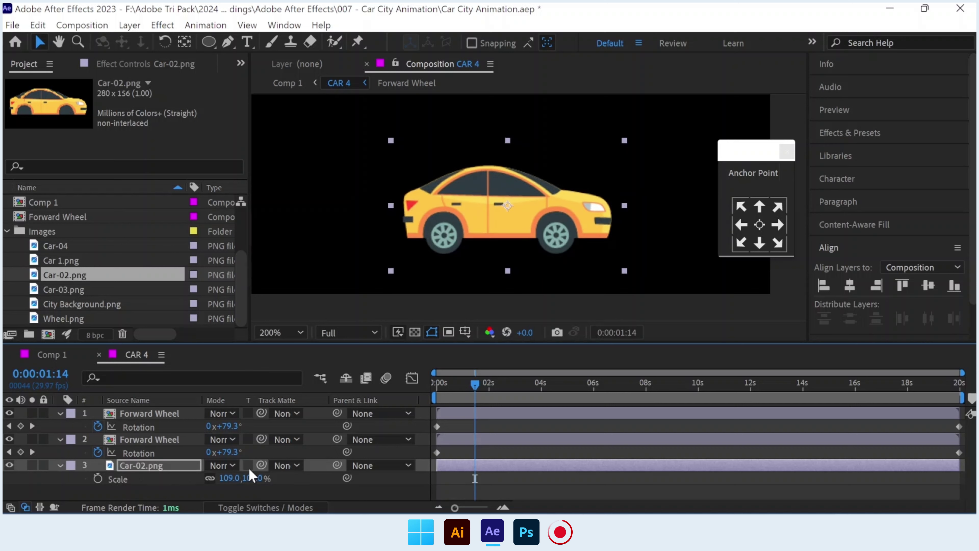
click(99, 355)
Set Car 4's starting Position to 488,578 at 0s.
key(p)
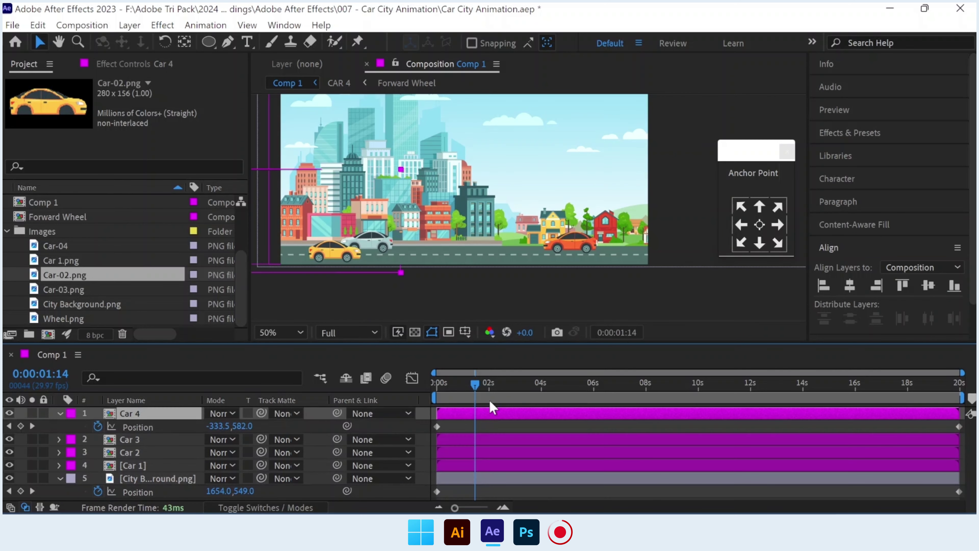
drag(960, 386, 339, 387)
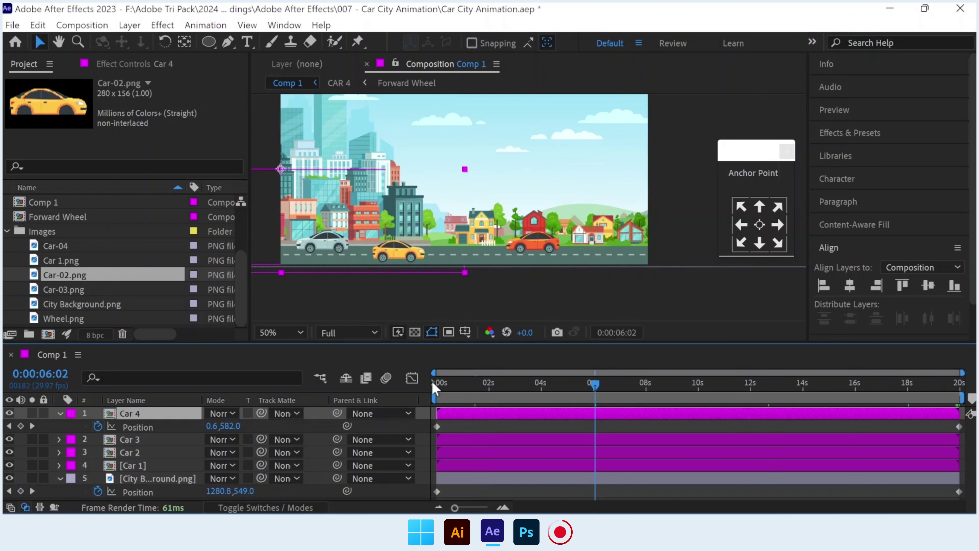
drag(958, 427, 460, 421)
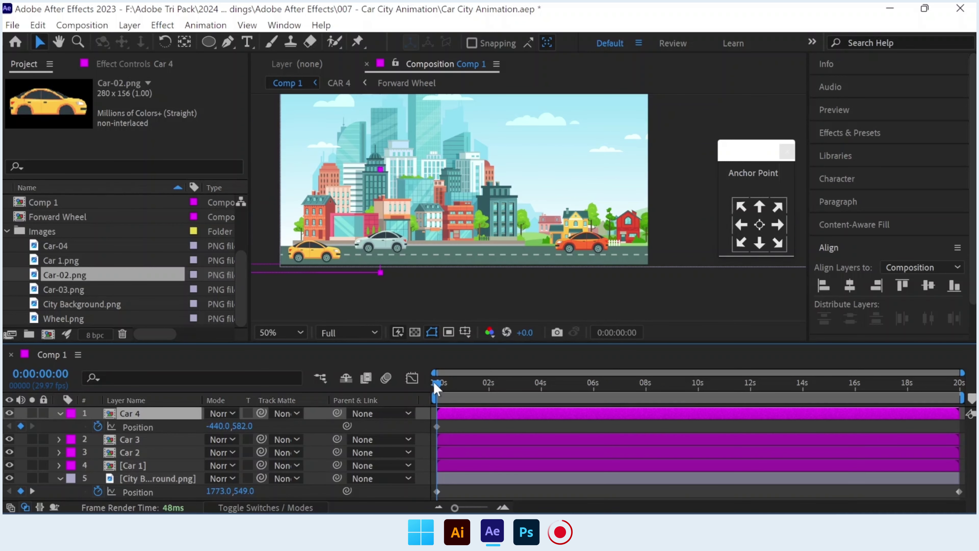
key(comma)
key(comma)
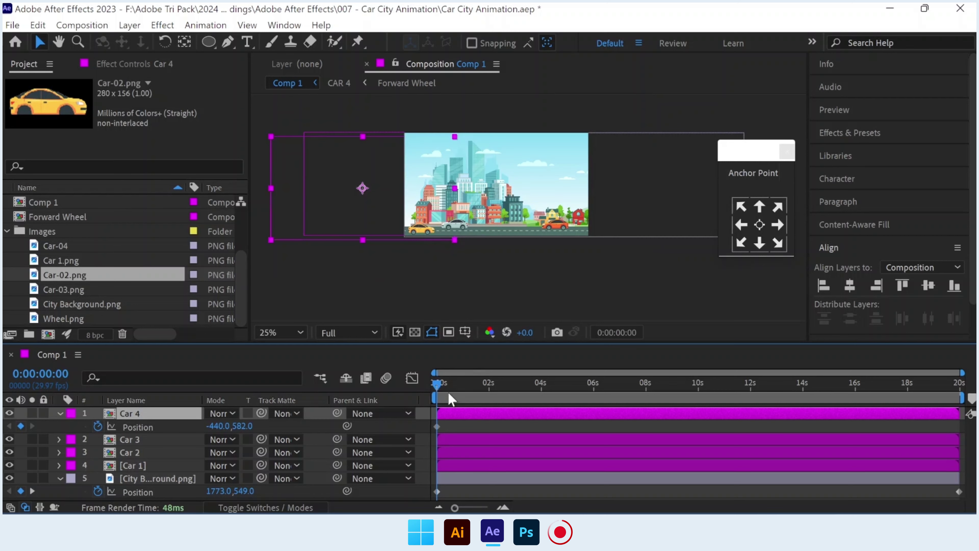
mouse_move(421, 235)
mouse_down()
mouse_move(374, 232)
mouse_move(522, 233)
mouse_move(508, 233)
mouse_up()
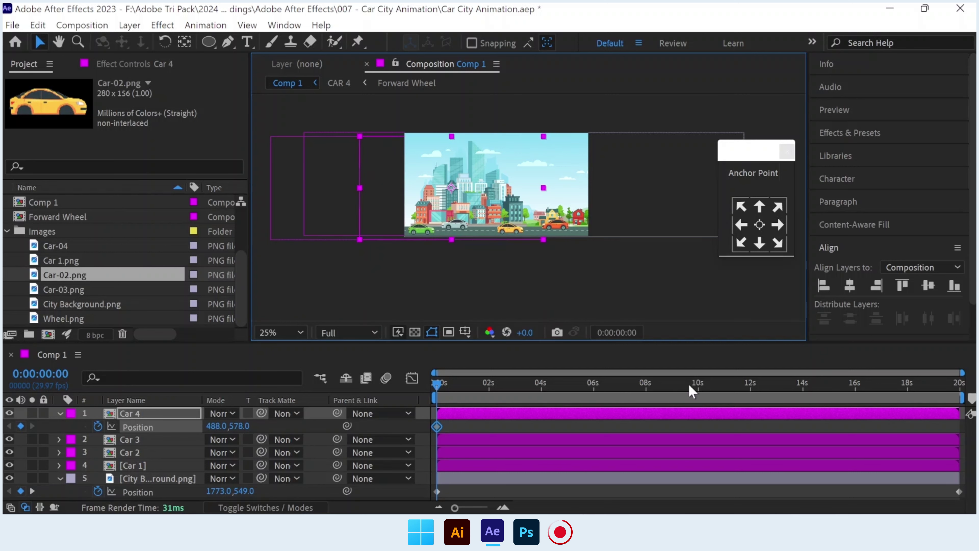
Move the yellow car to 1884,578 at 0:00:19:29 and fit the composition in view.
drag(692, 388, 972, 386)
mouse_move(506, 234)
mouse_down()
mouse_move(636, 236)
mouse_move(619, 241)
mouse_up()
drag(455, 383, 398, 382)
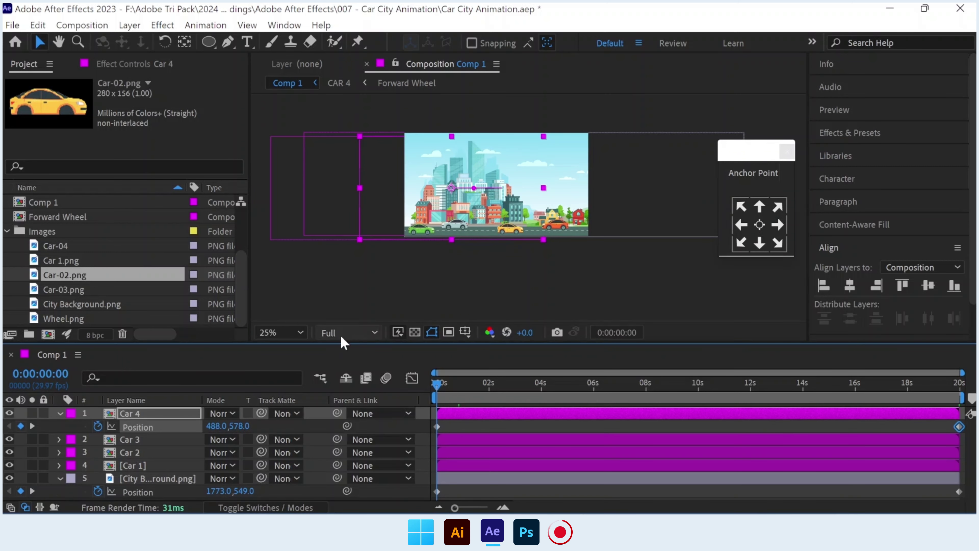
click(303, 332)
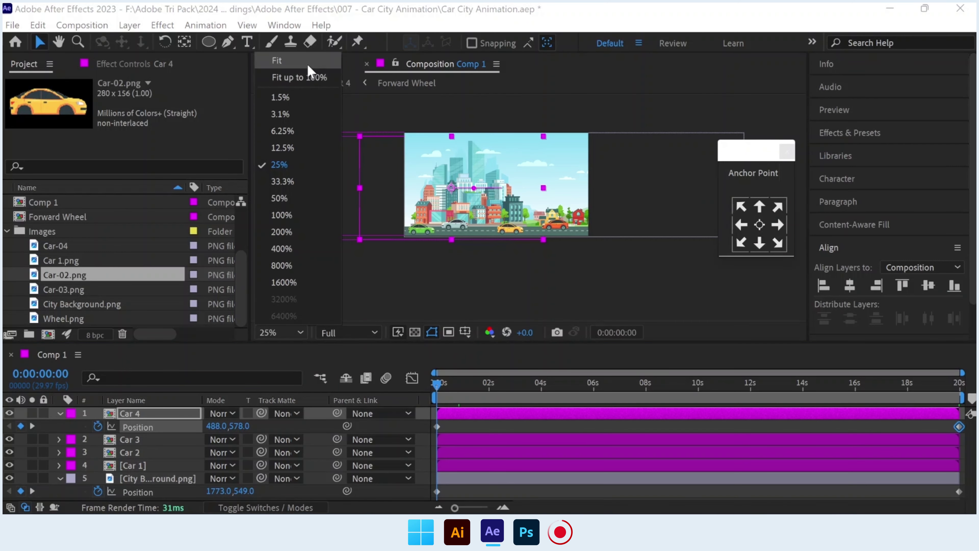
click(311, 74)
Play a RAM preview of Comp 1 with all four cars driving past the city.
key(space)
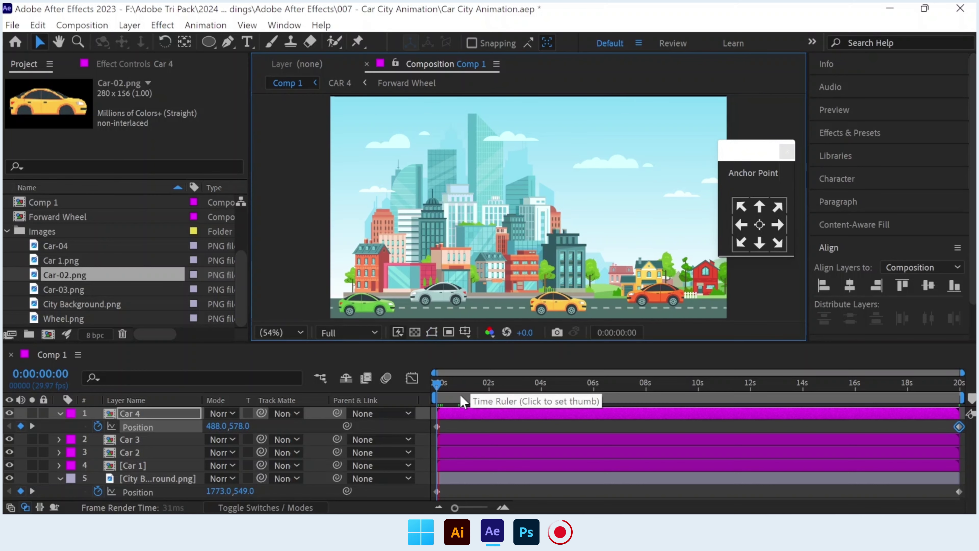